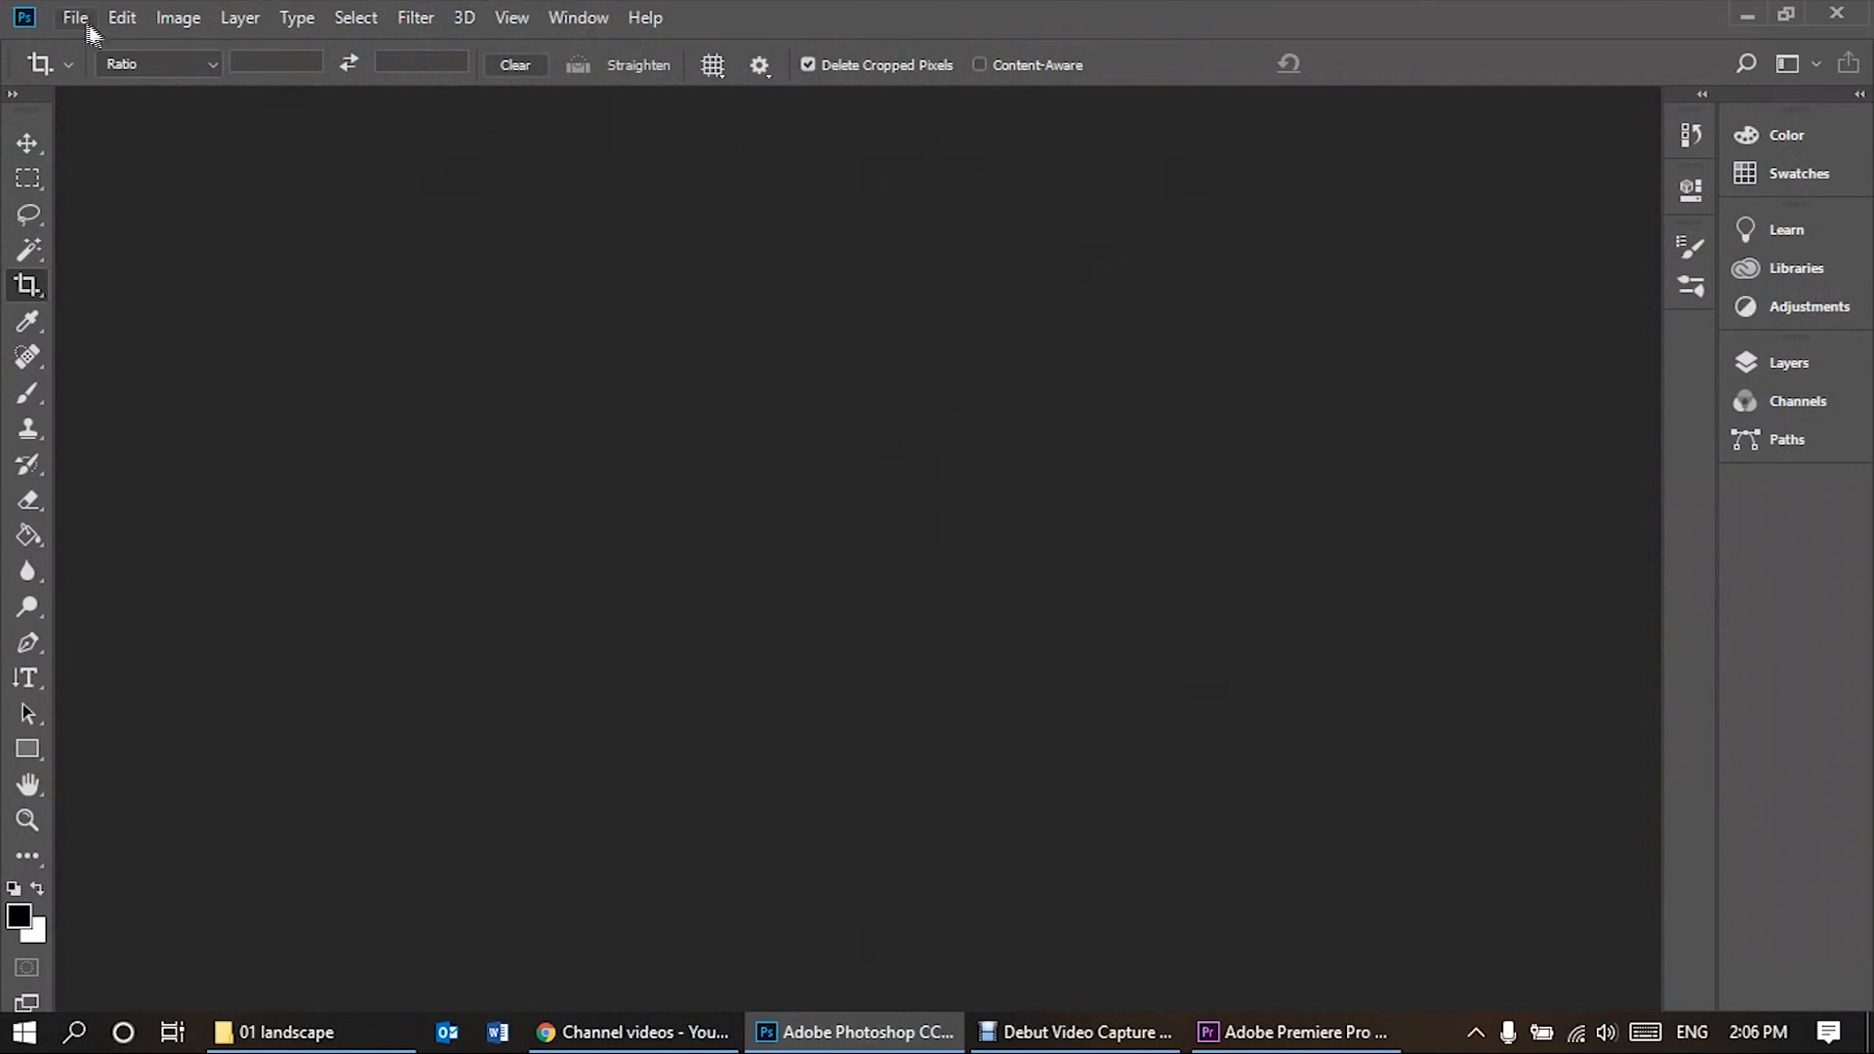
Open the dark city skyline photo DSC_7450.JPG from the 01 landscape folder
{"action": "left_click", "coordinate": [78, 17]}
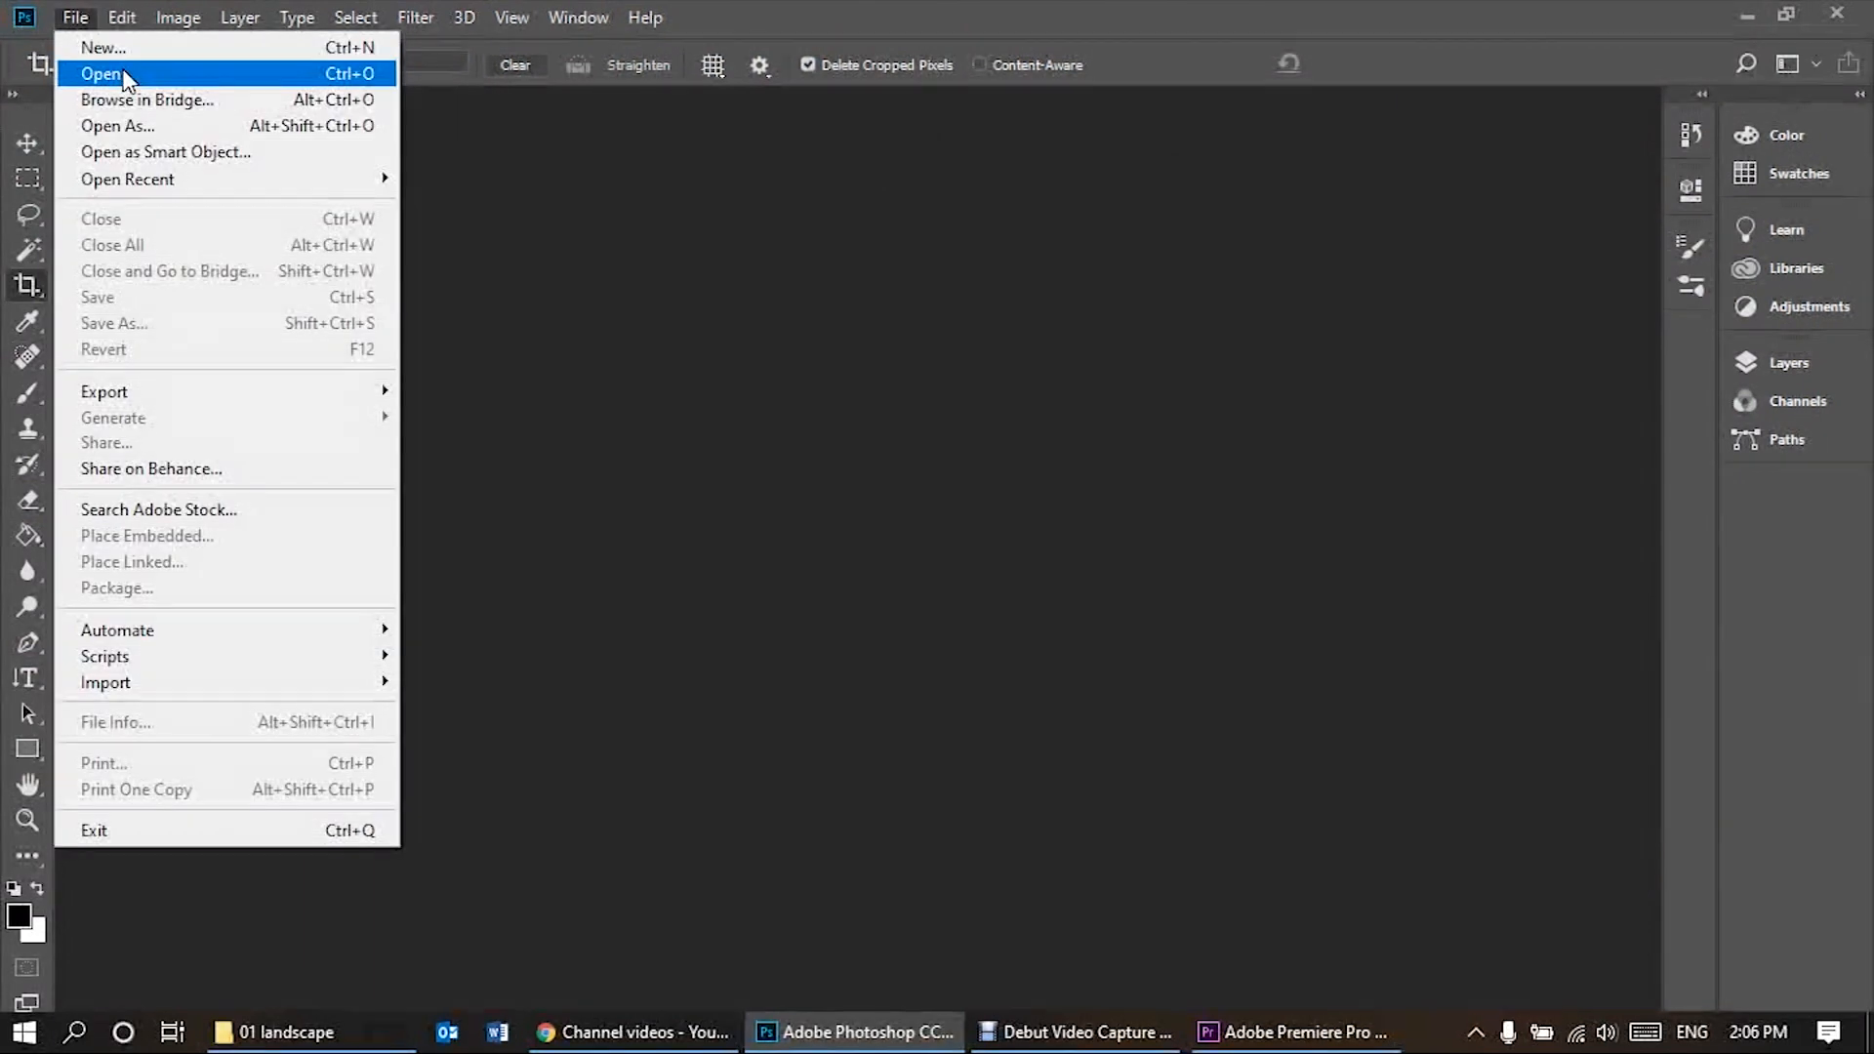
{"action": "left_click", "coordinate": [122, 75]}
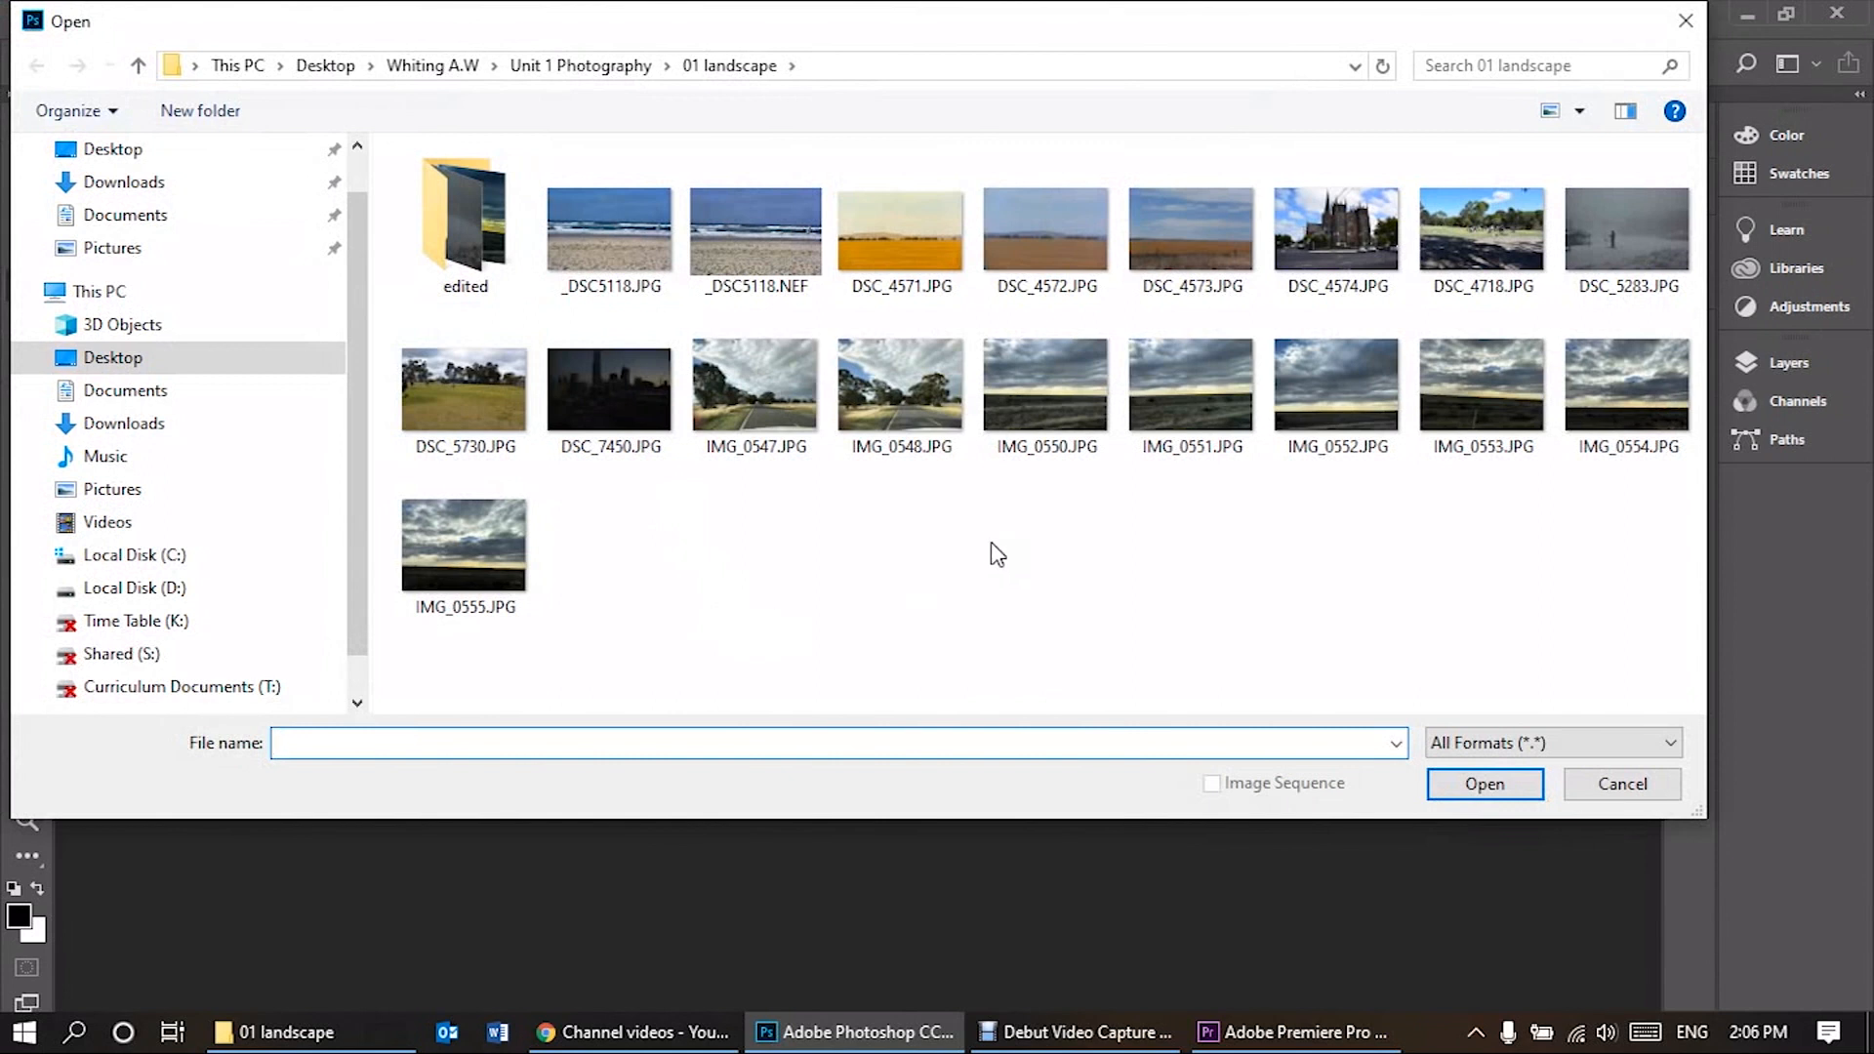
{"action": "double_click", "coordinate": [602, 422]}
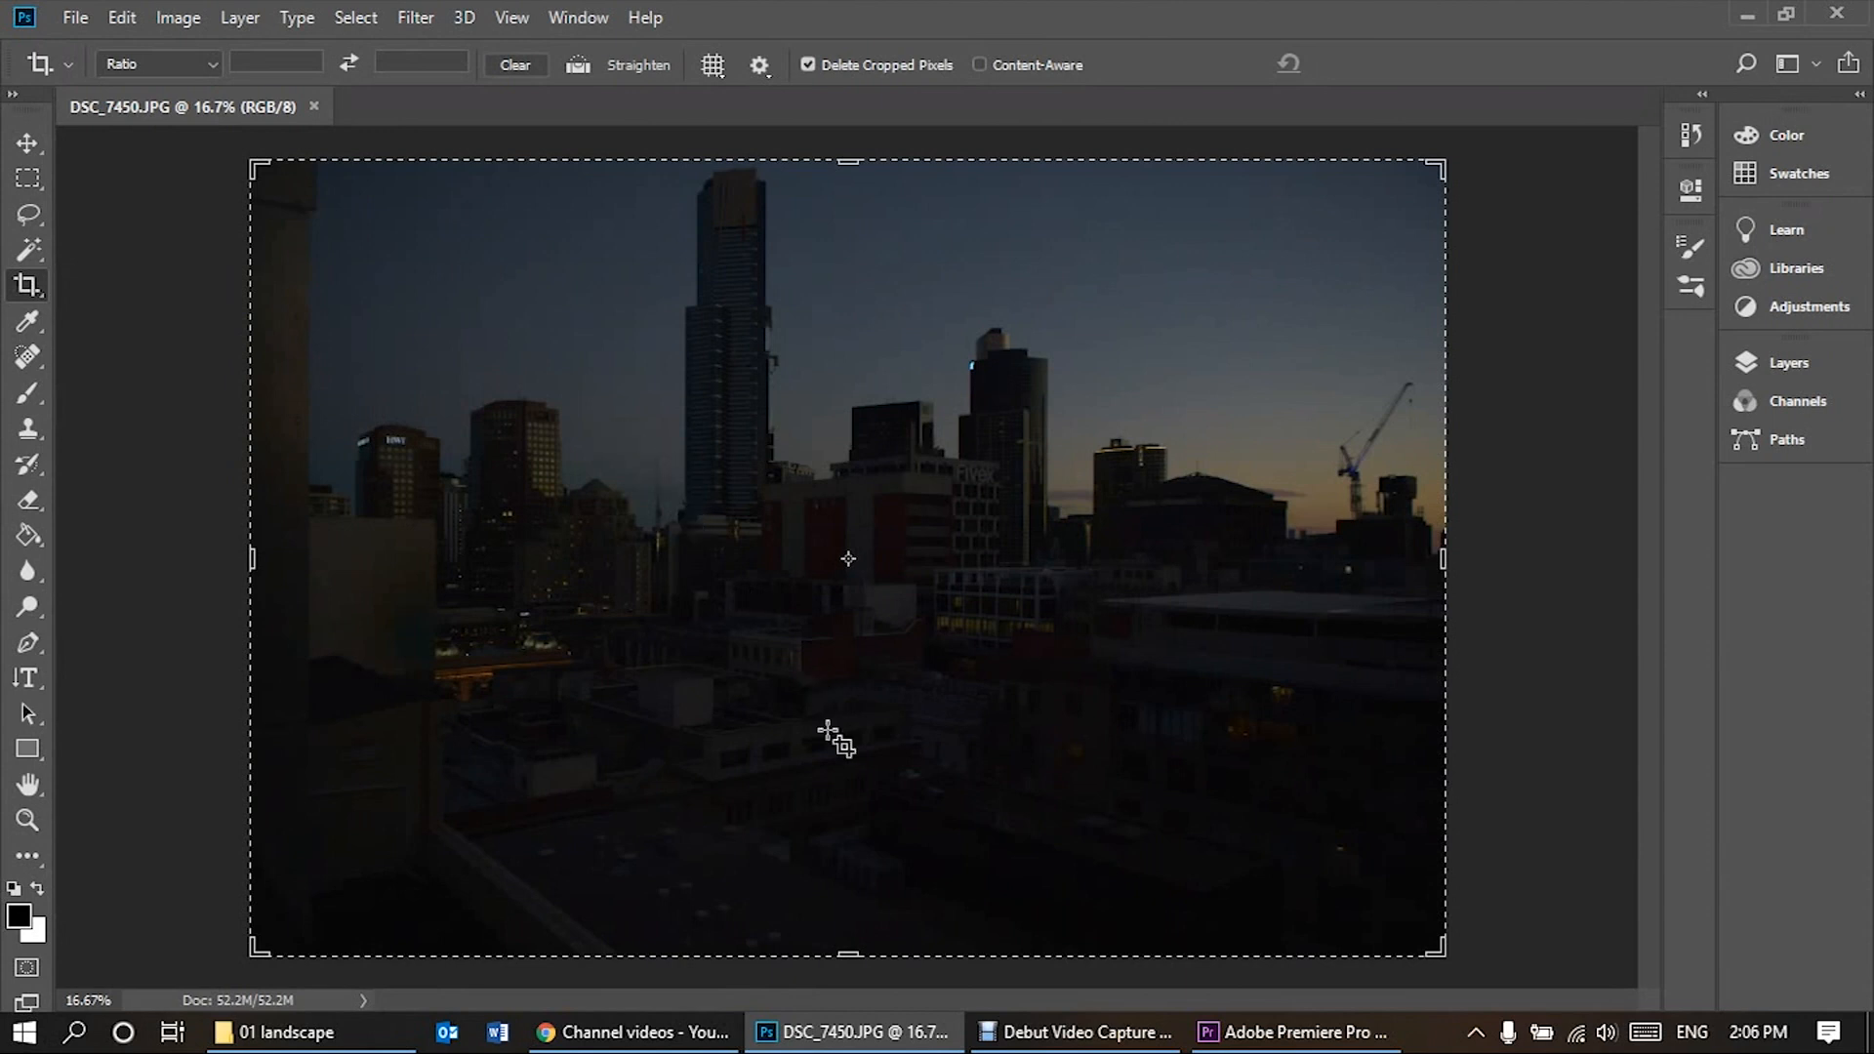
Crop away about the lowest quarter of the photo, the dark wall strip on its left side and a sliver on its right
{"action": "left_click", "coordinate": [849, 954]}
{"action": "left_click_drag", "start_coordinate": [849, 958], "coordinate": [849, 850]}
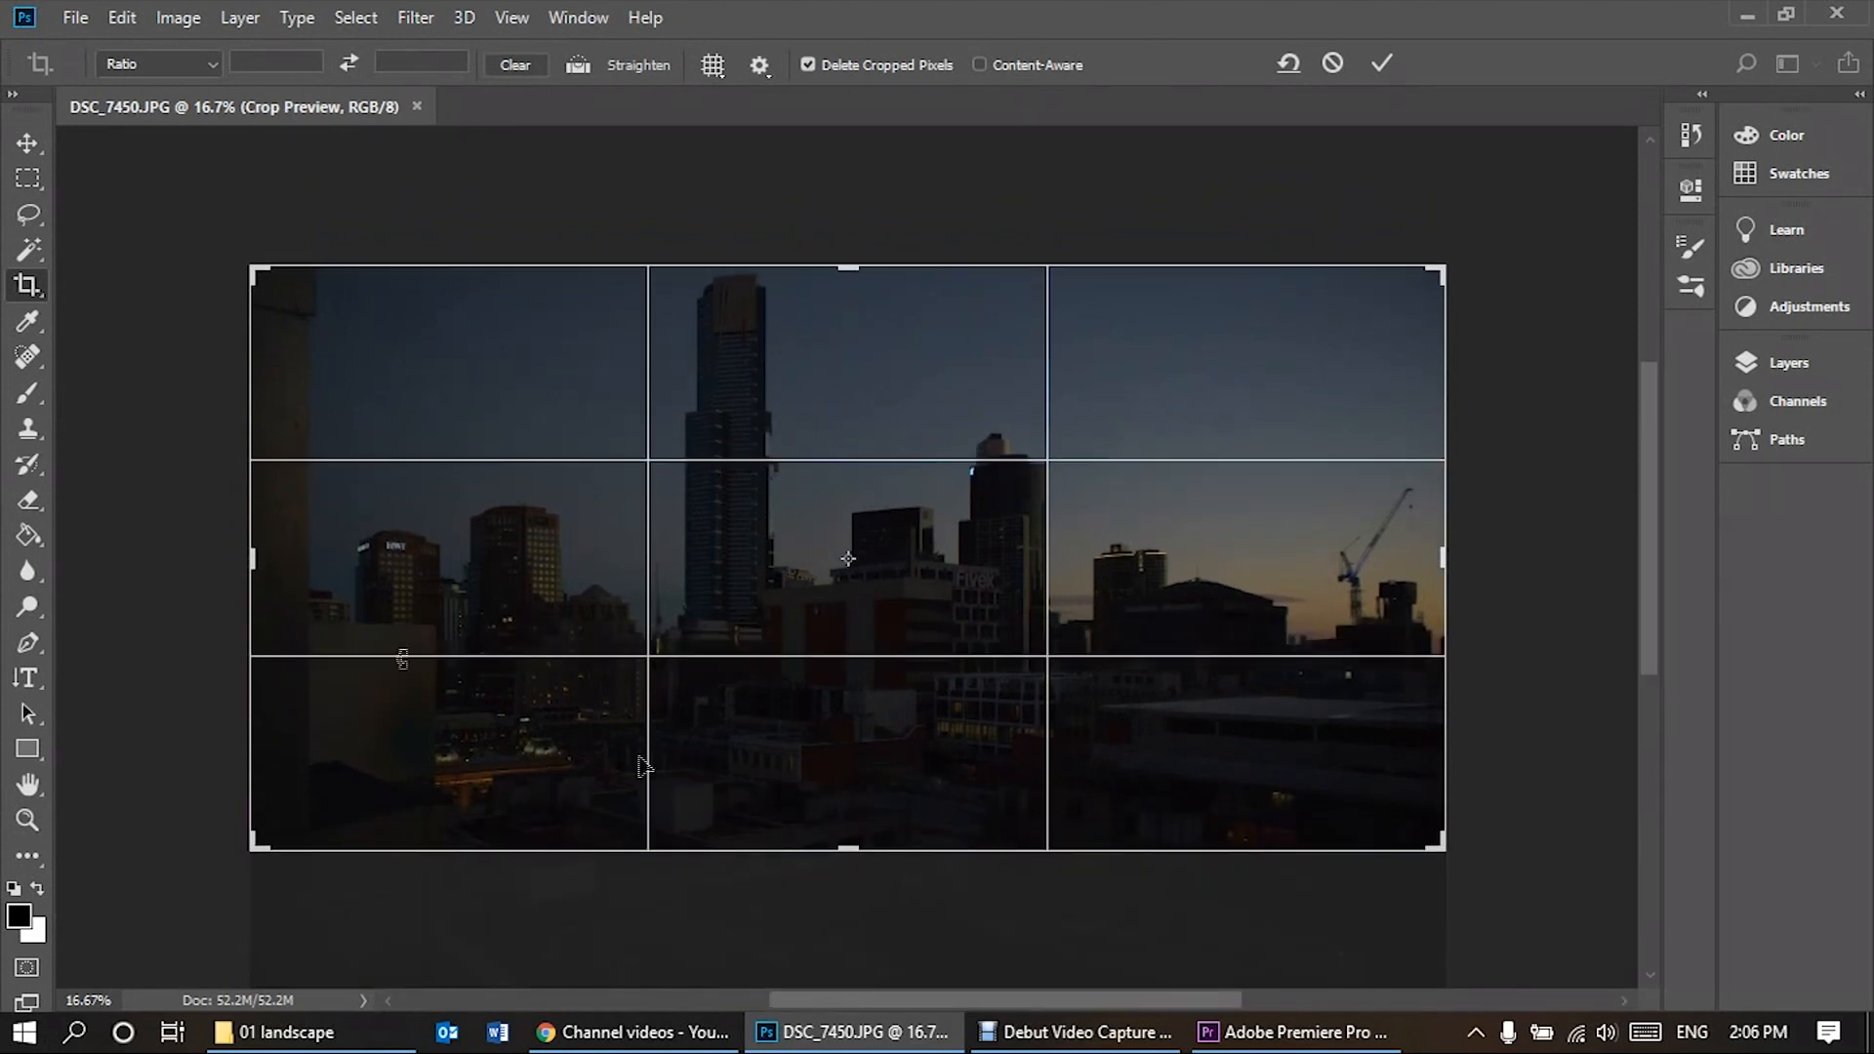
{"action": "left_click_drag", "start_coordinate": [255, 559], "coordinate": [285, 559]}
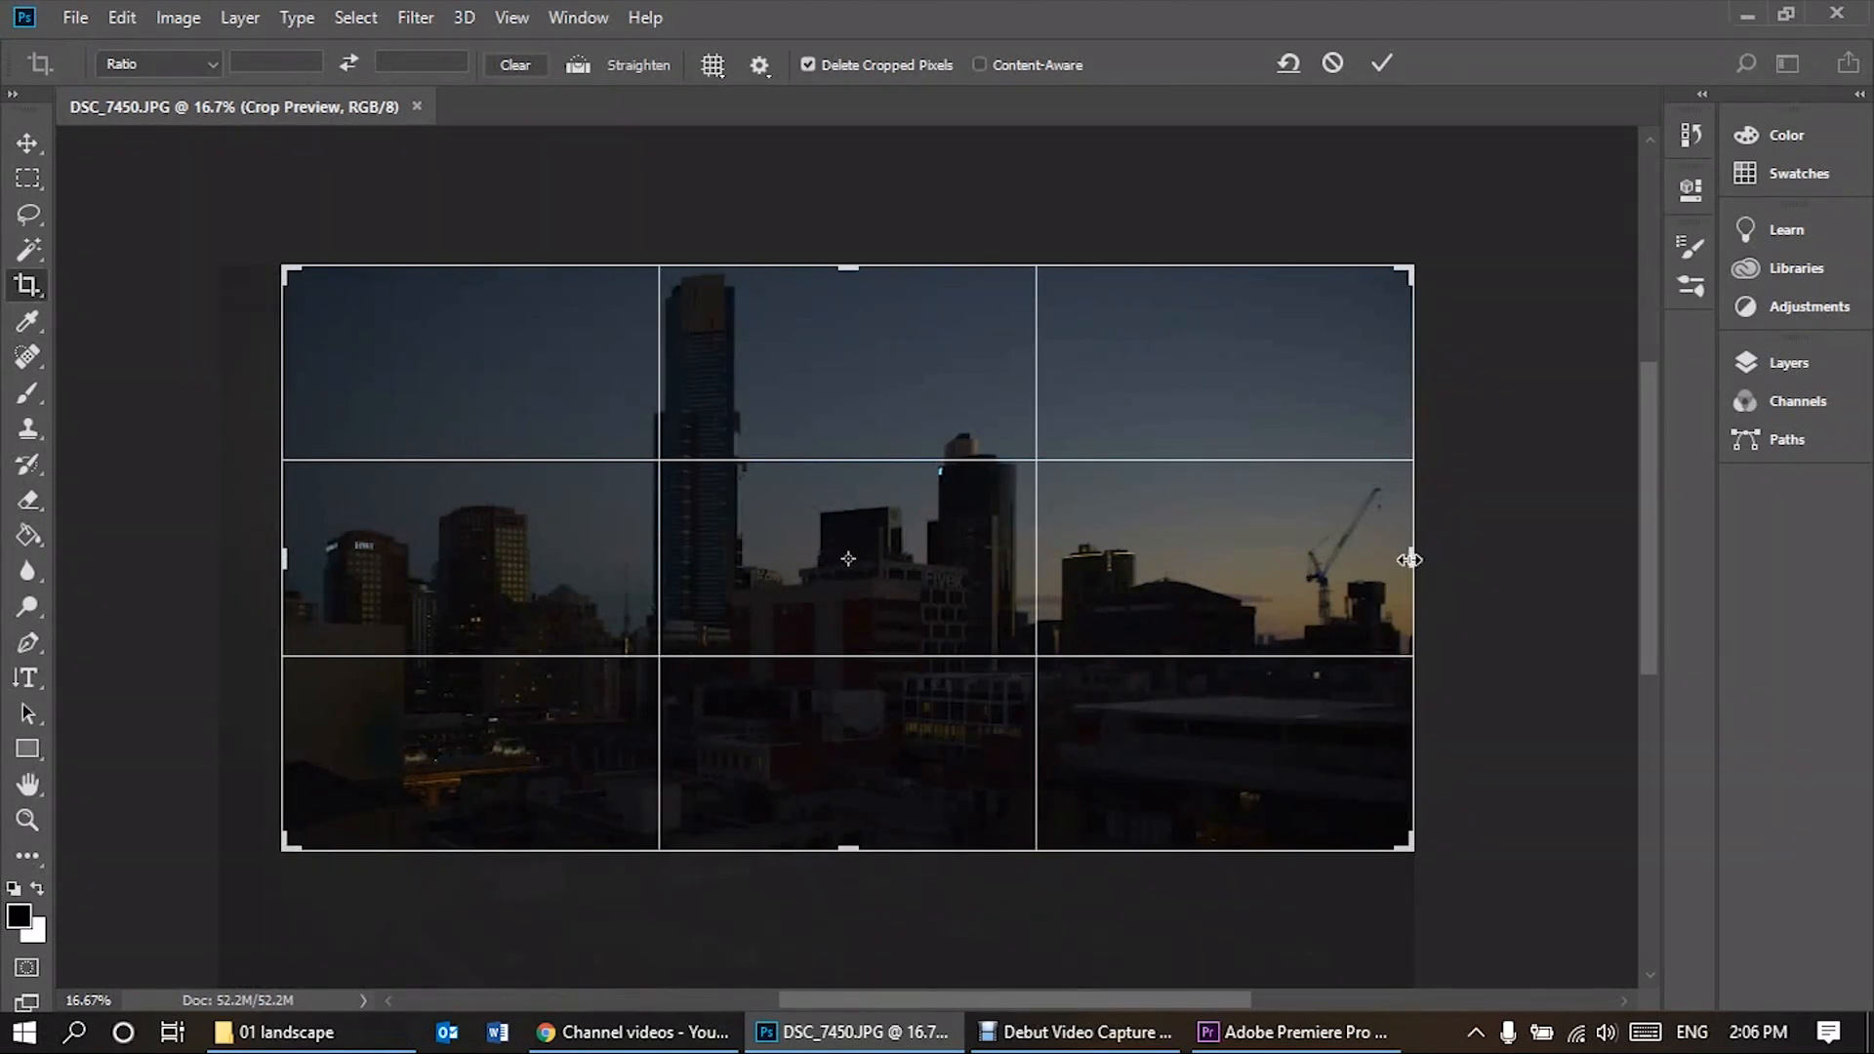
{"action": "left_click_drag", "start_coordinate": [1408, 562], "coordinate": [1401, 563]}
{"action": "left_click_drag", "start_coordinate": [292, 561], "coordinate": [311, 567]}
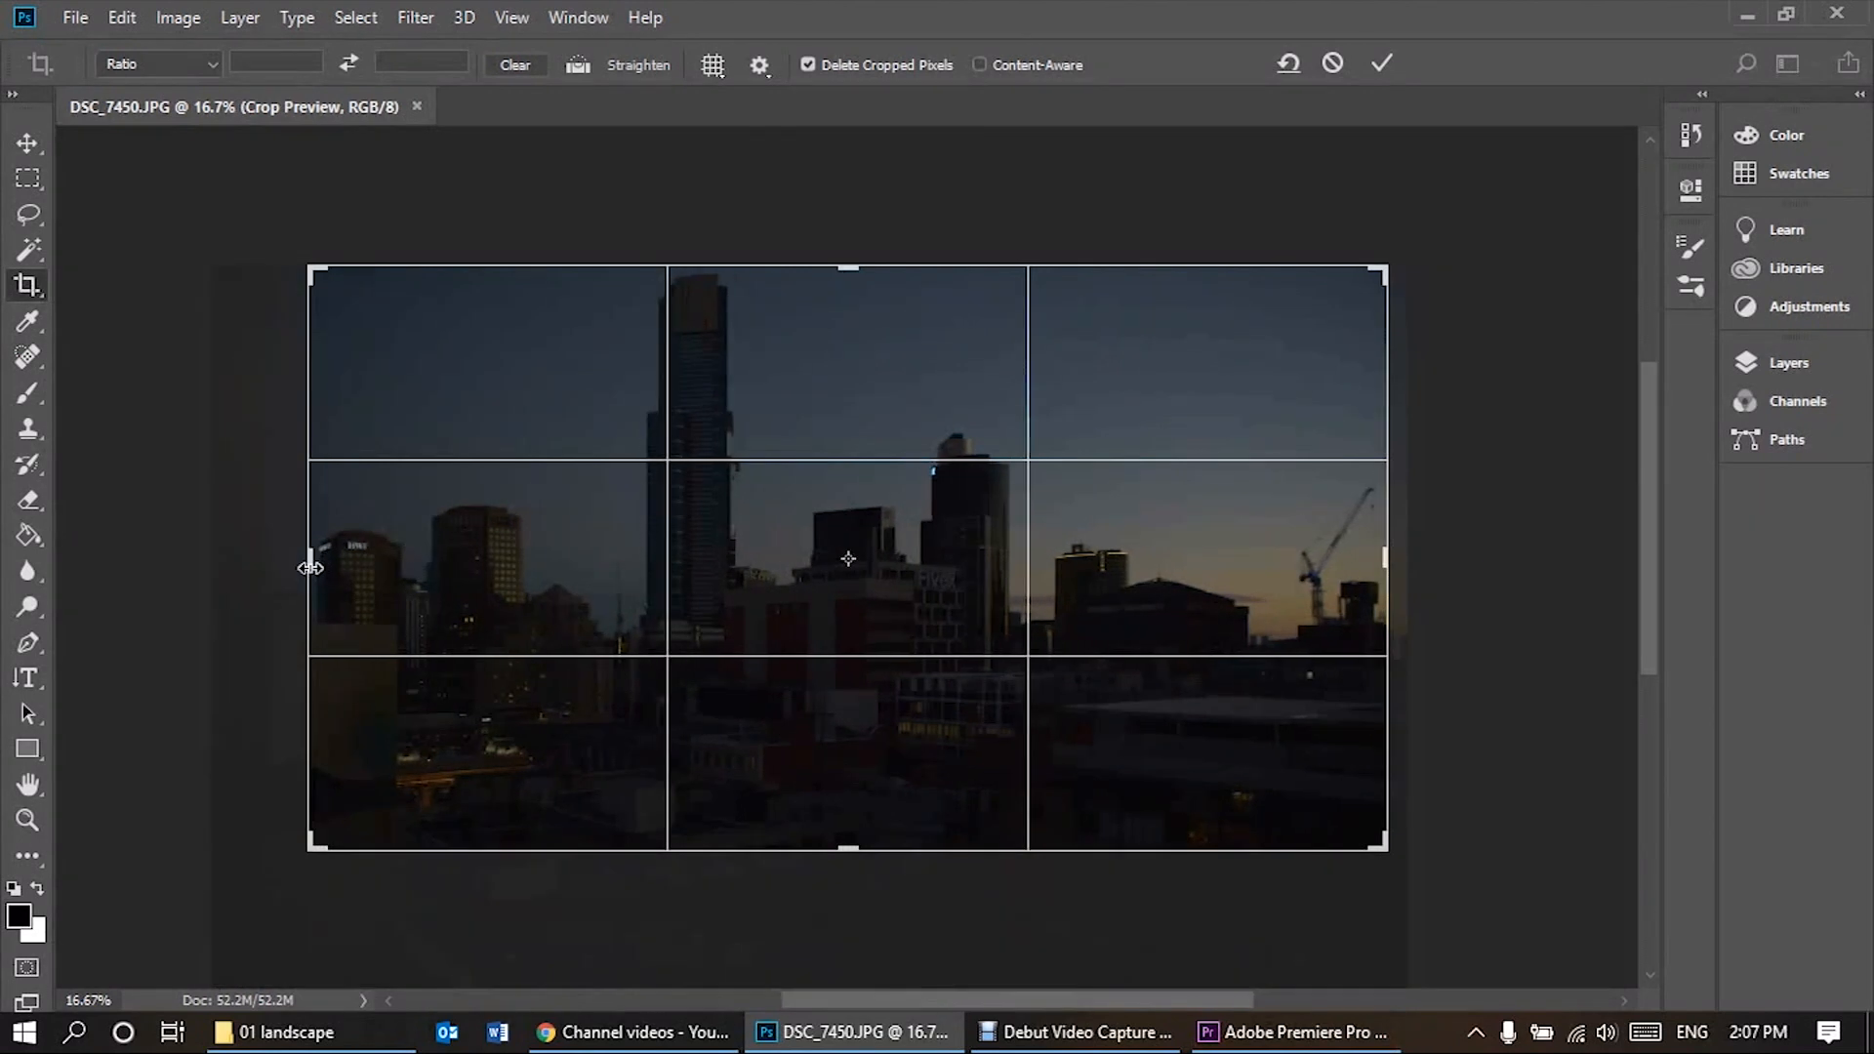
{"action": "key", "text": "Return"}
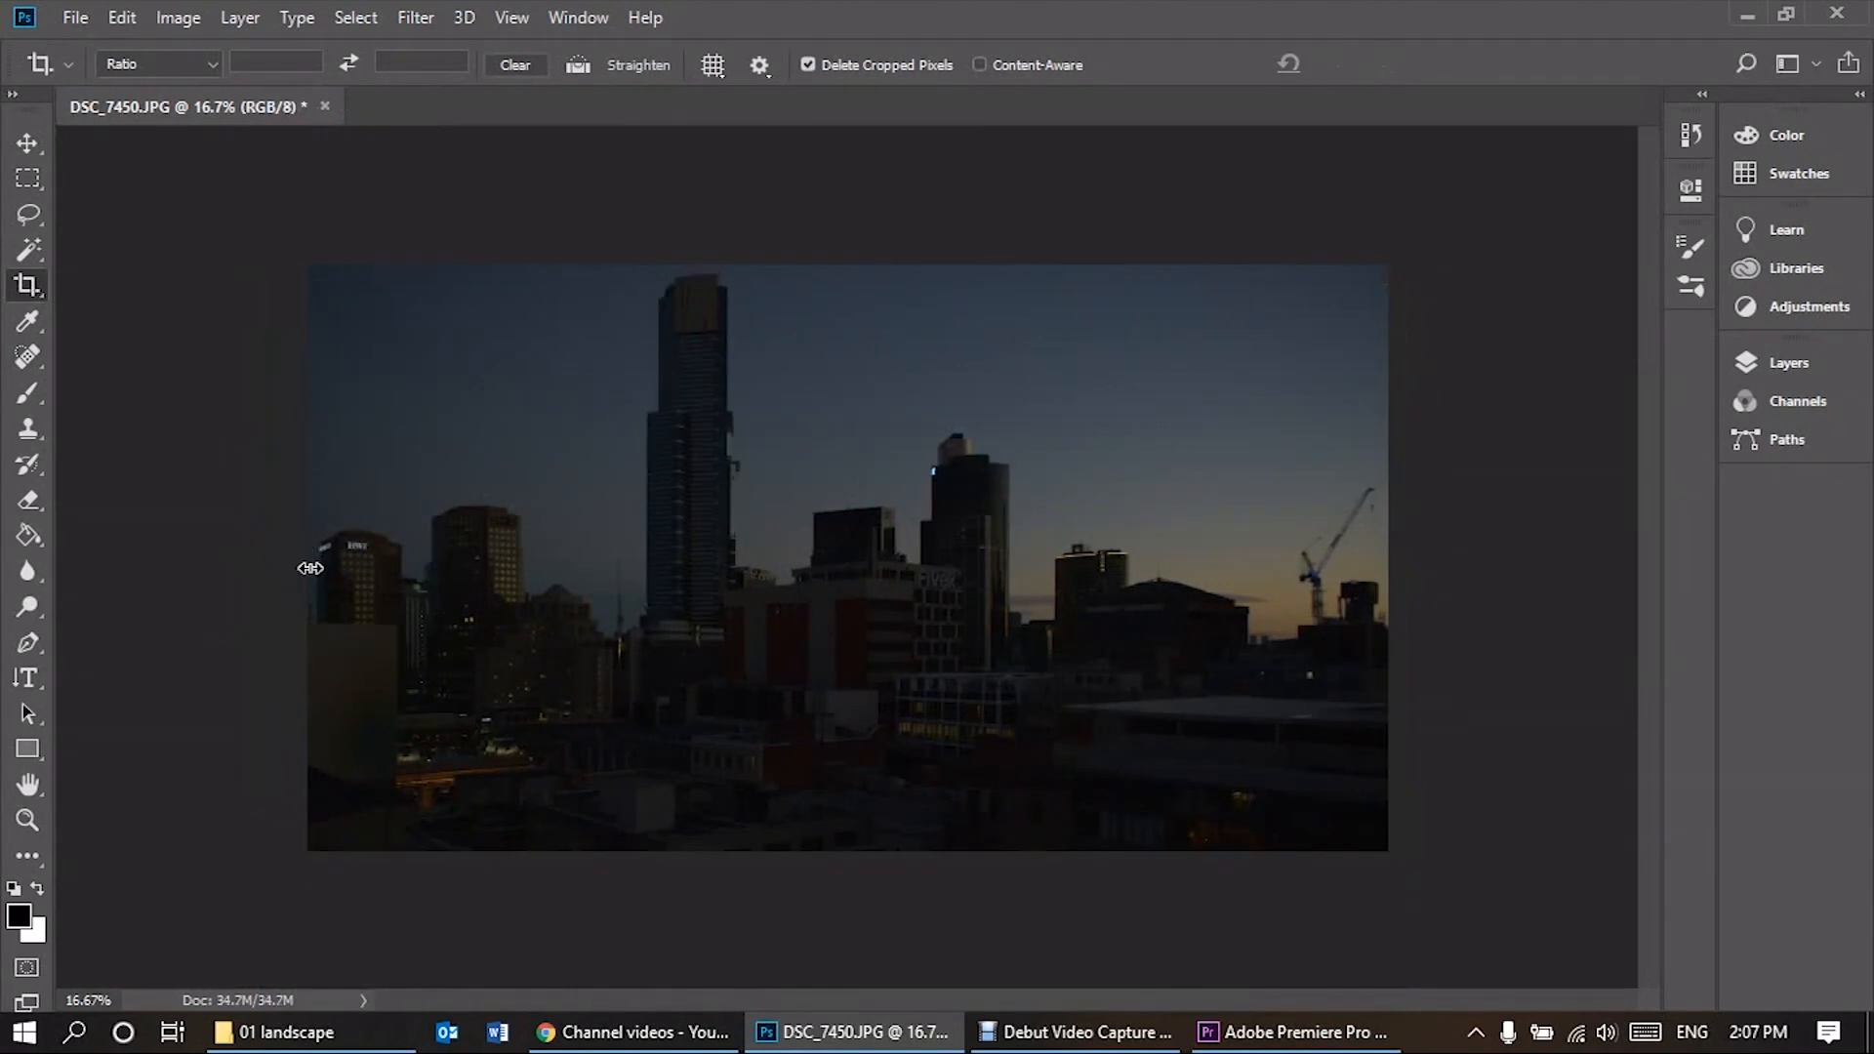
Compare the photo before and after the crop by undoing and redoing it, leaving the crop applied
{"action": "key", "text": "ctrl+z"}
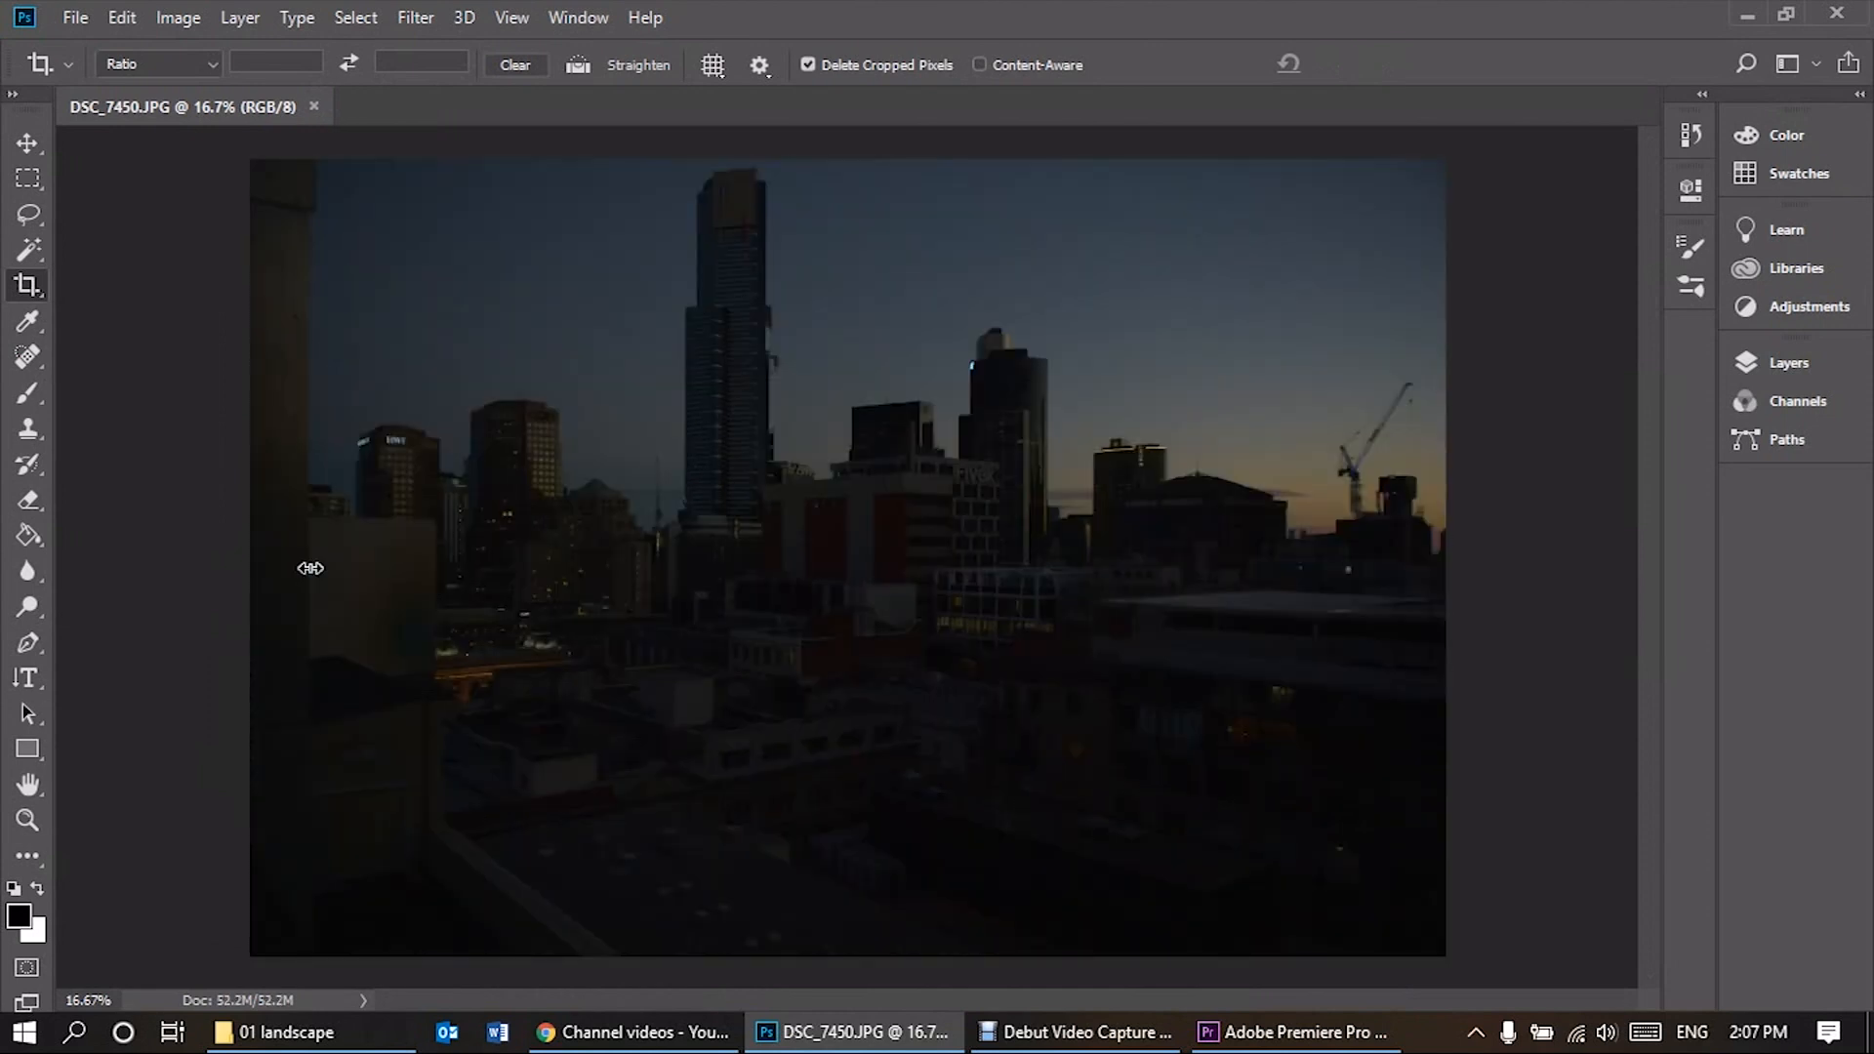
{"action": "key", "text": "ctrl+z"}
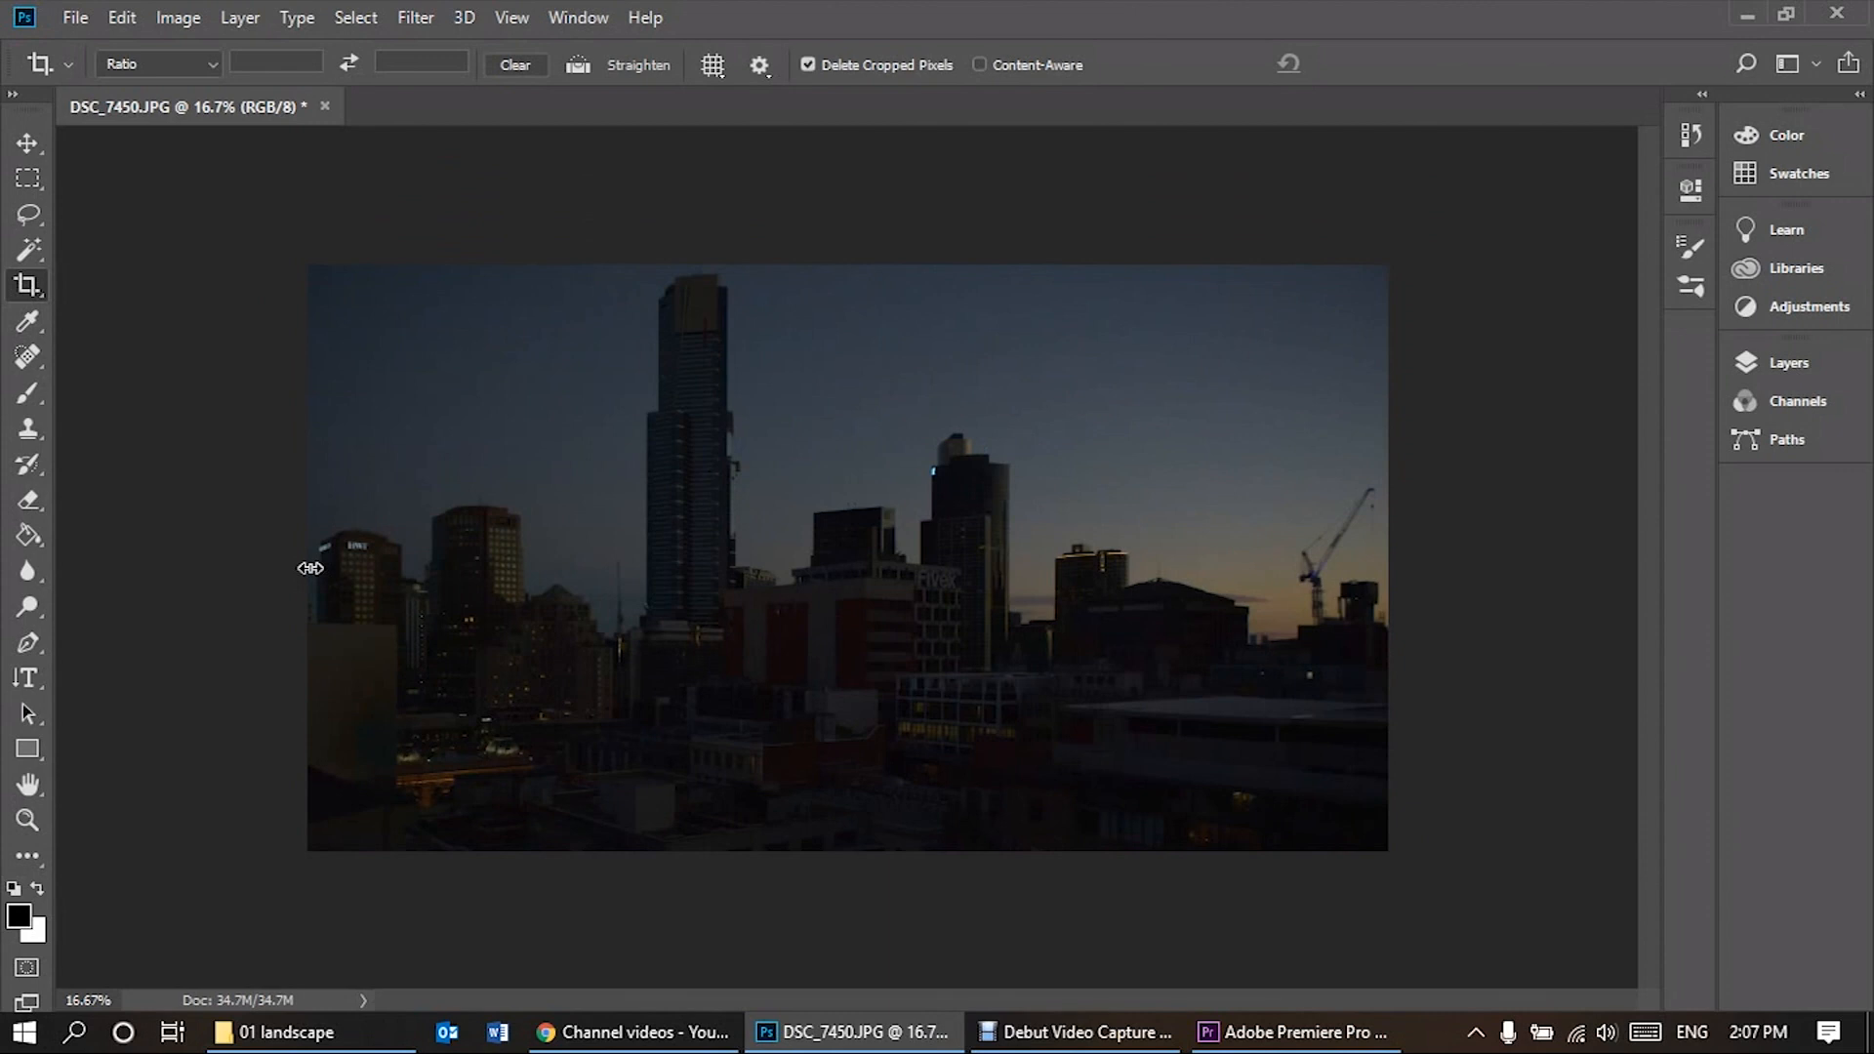
{"action": "key", "text": "ctrl+z"}
{"action": "key", "text": "ctrl+z"}
Start the Camera Raw Filter on the cropped photo and set Temperature to +7 and Tint to +11
{"action": "left_click", "coordinate": [417, 23]}
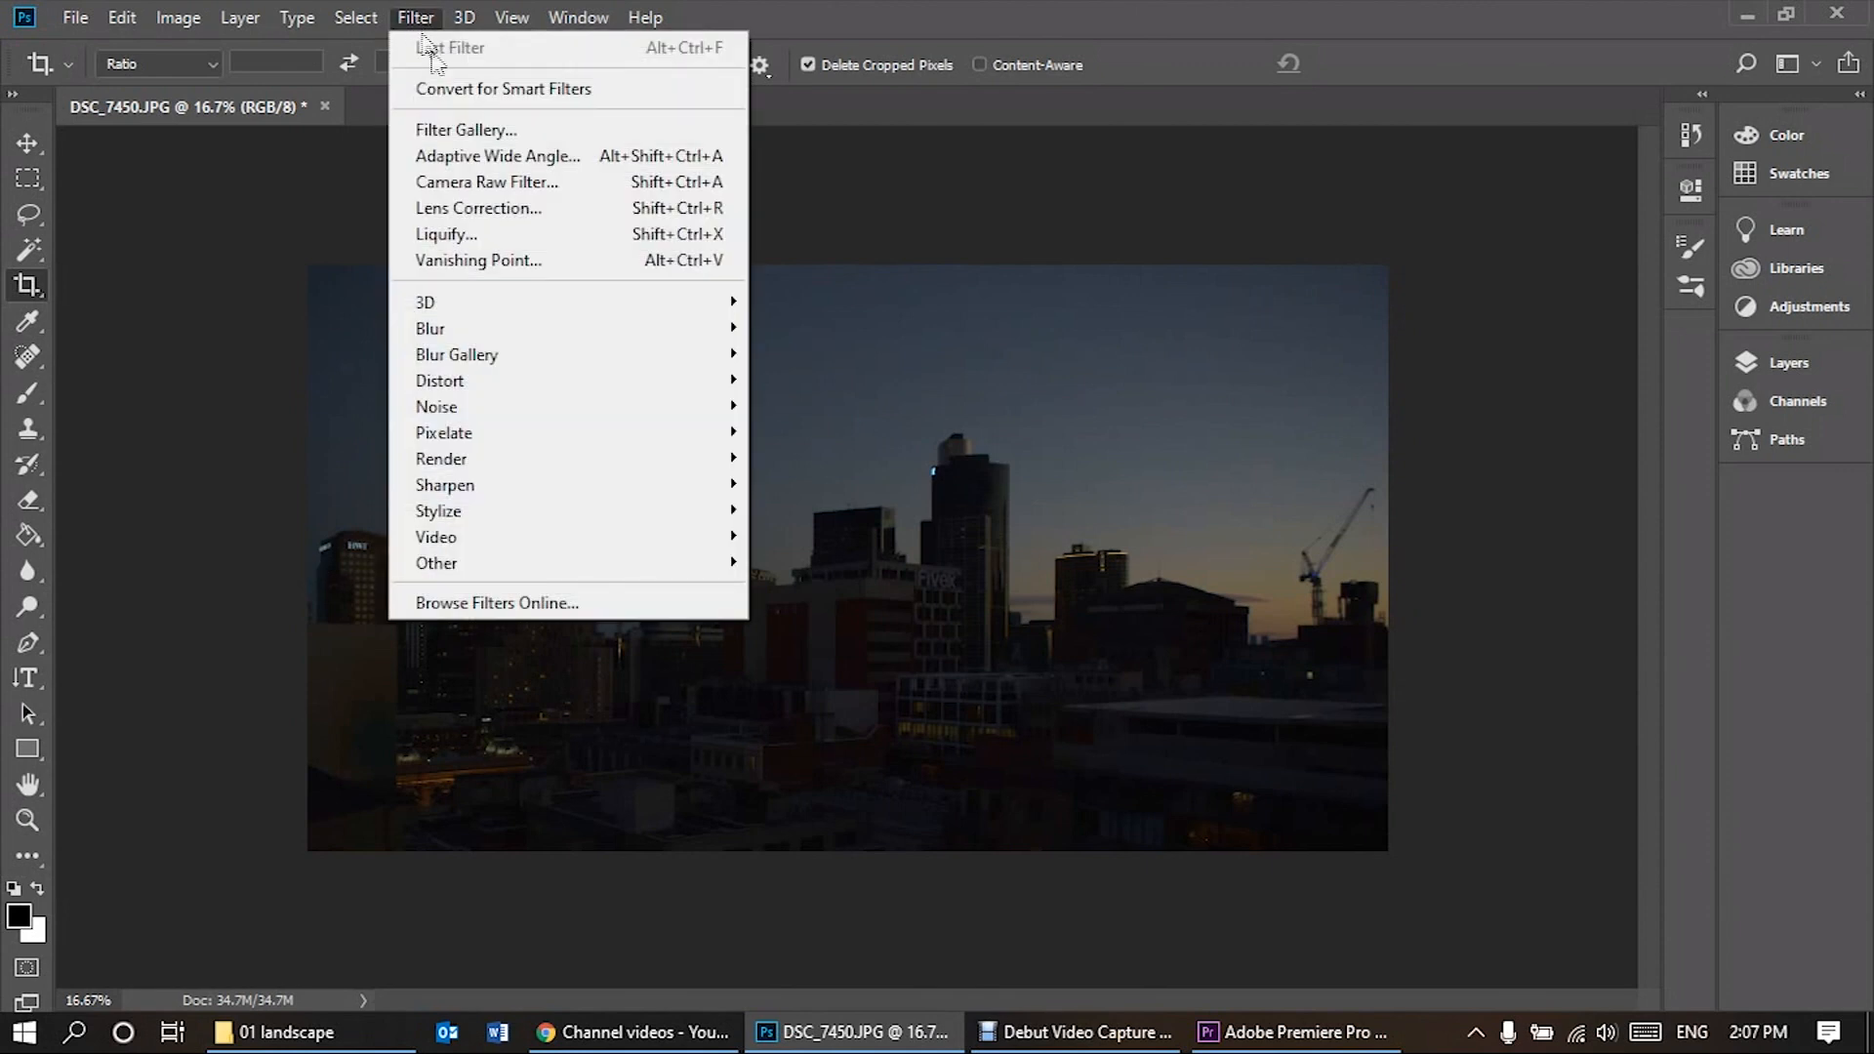
{"action": "left_click", "coordinate": [506, 185]}
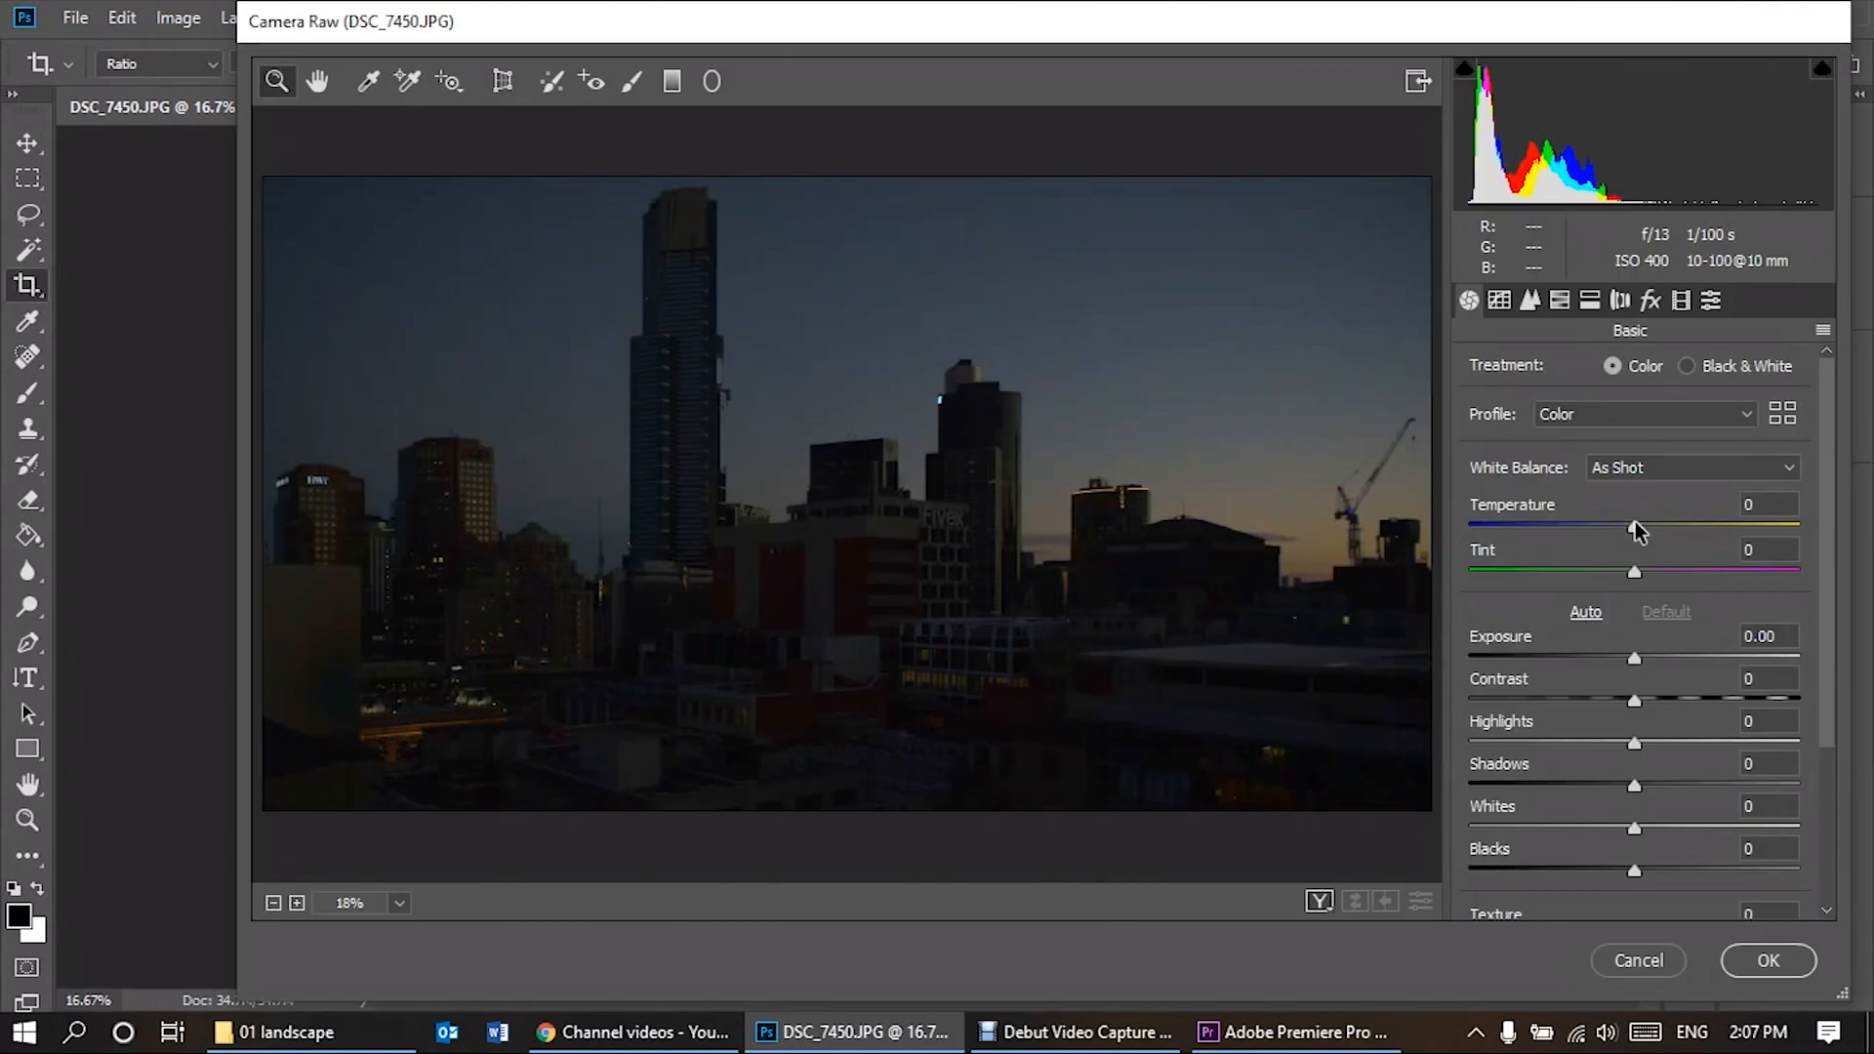
{"action": "left_click_drag", "start_coordinate": [1634, 528], "coordinate": [1645, 529]}
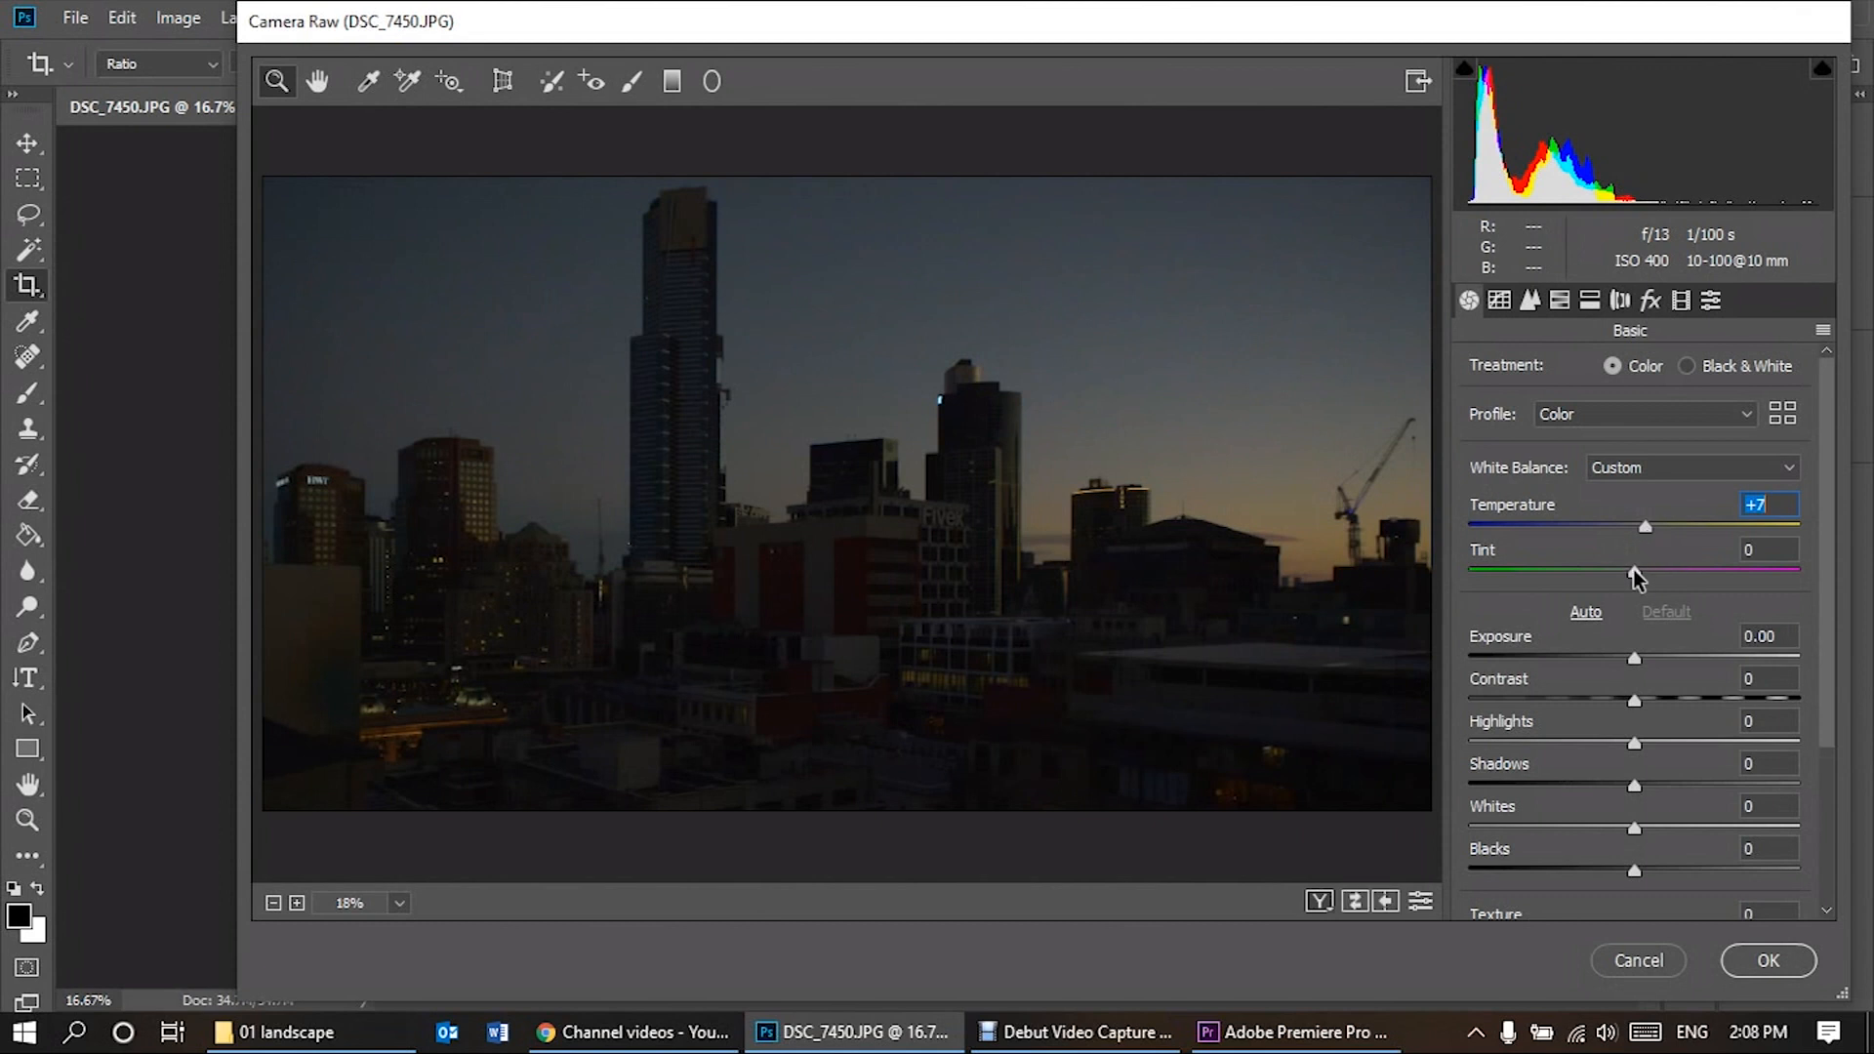
{"action": "mouse_move", "coordinate": [1635, 573]}
{"action": "left_mouse_down"}
{"action": "mouse_move", "coordinate": [1620, 572]}
{"action": "mouse_move", "coordinate": [1655, 572]}
{"action": "left_mouse_up"}
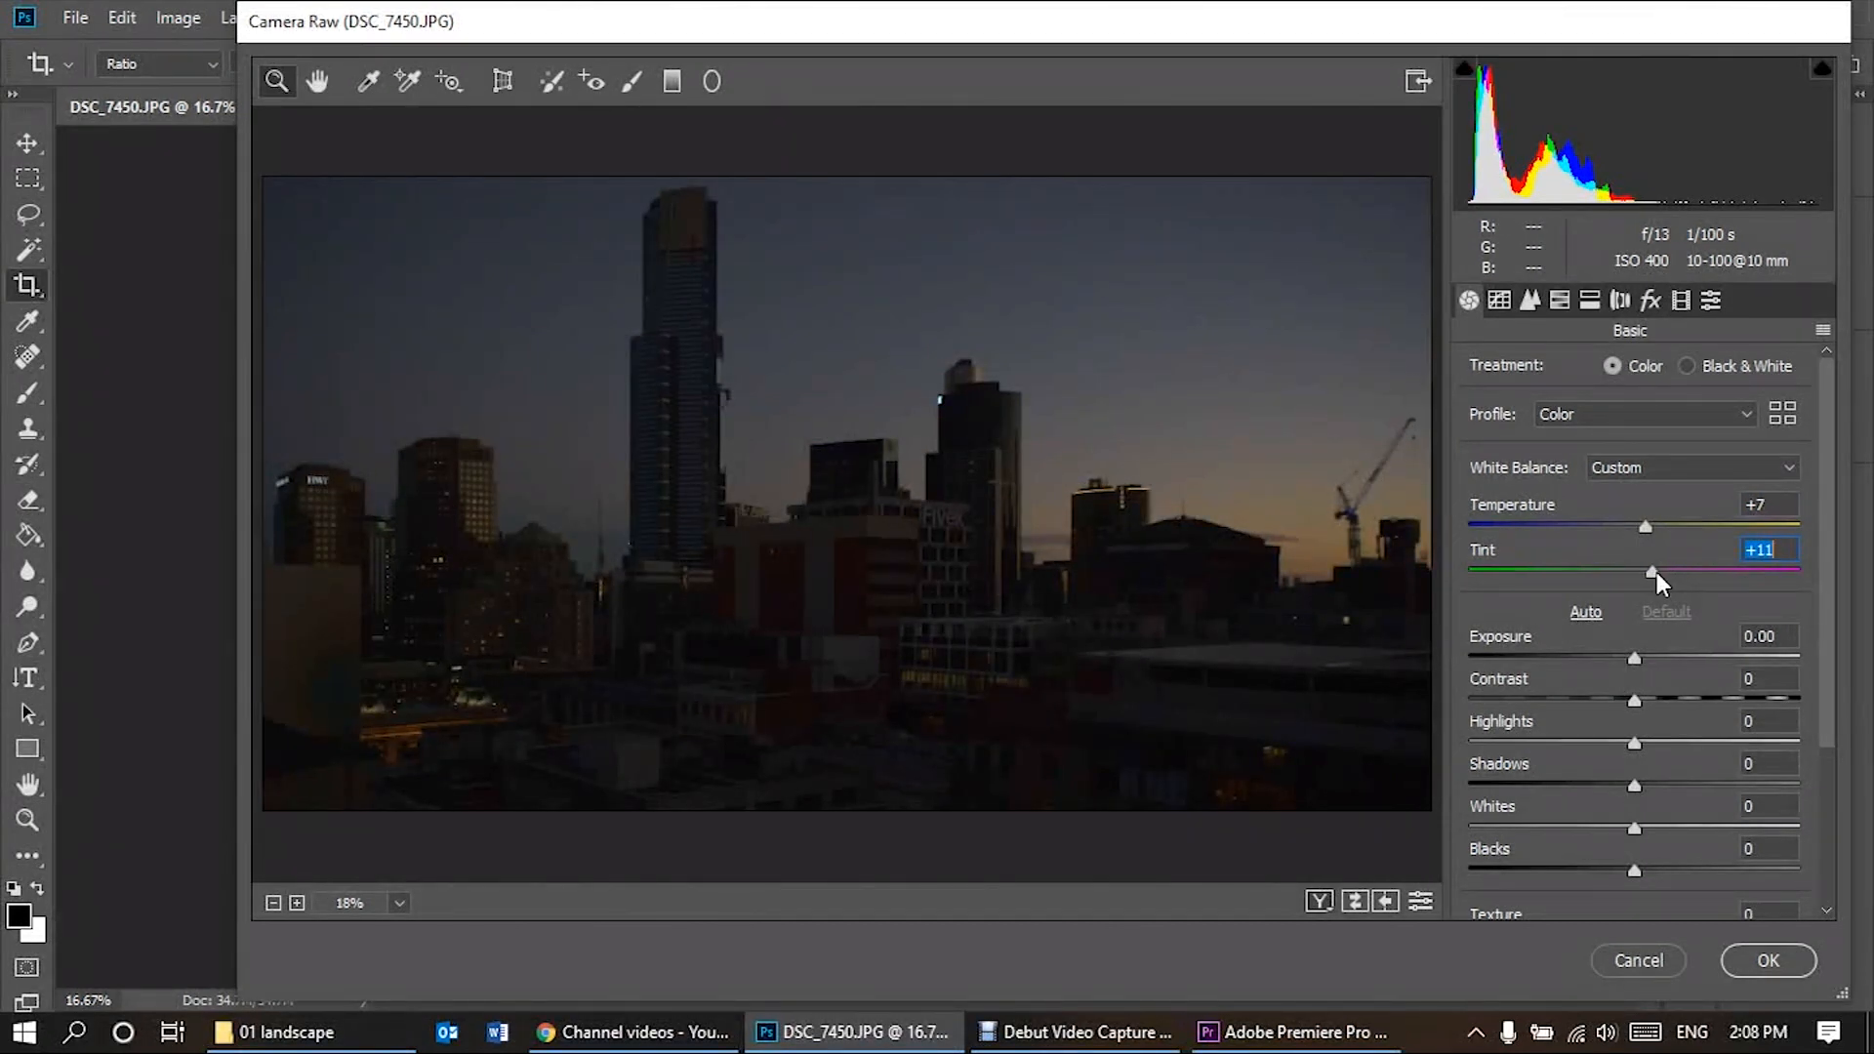
Set Exposure to +0.85, Contrast to +3, Highlights to +6, Shadows to -56, Whites to +48 and Blacks to -23
{"action": "left_click_drag", "start_coordinate": [1638, 657], "coordinate": [1664, 663]}
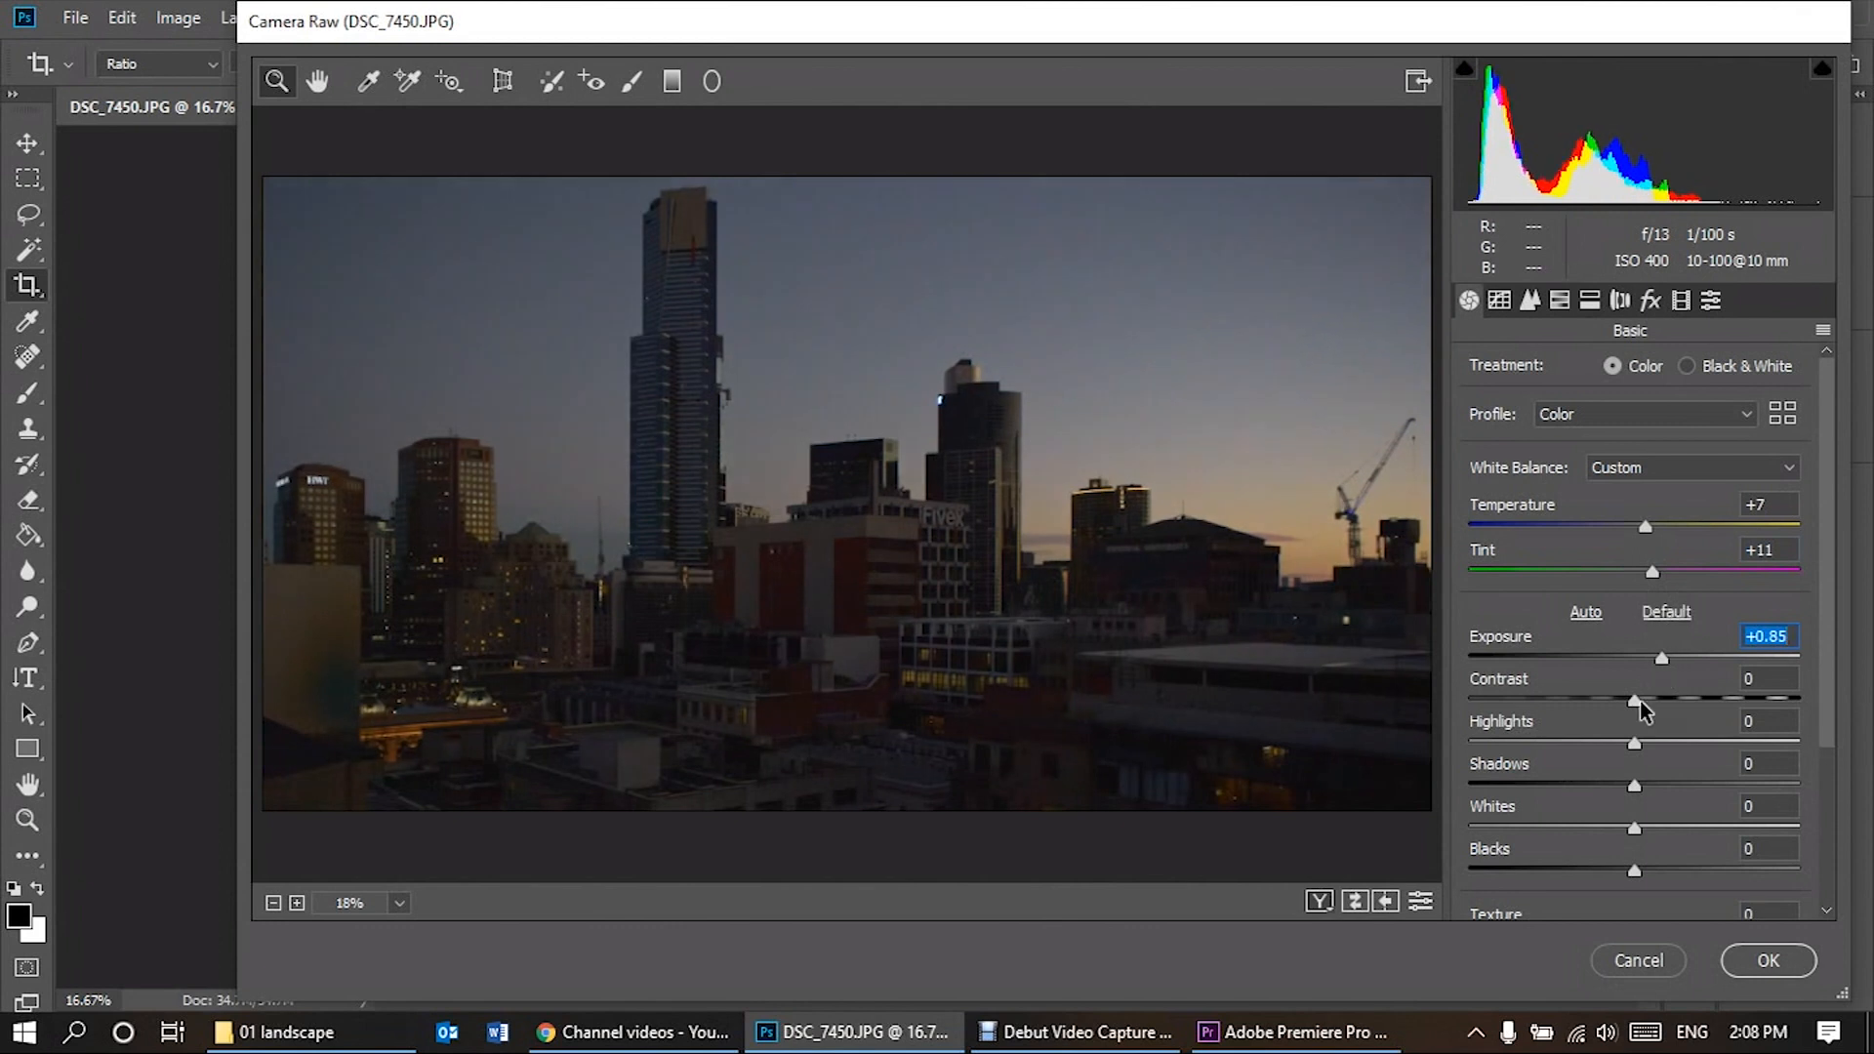
{"action": "left_click_drag", "start_coordinate": [1635, 699], "coordinate": [1643, 736]}
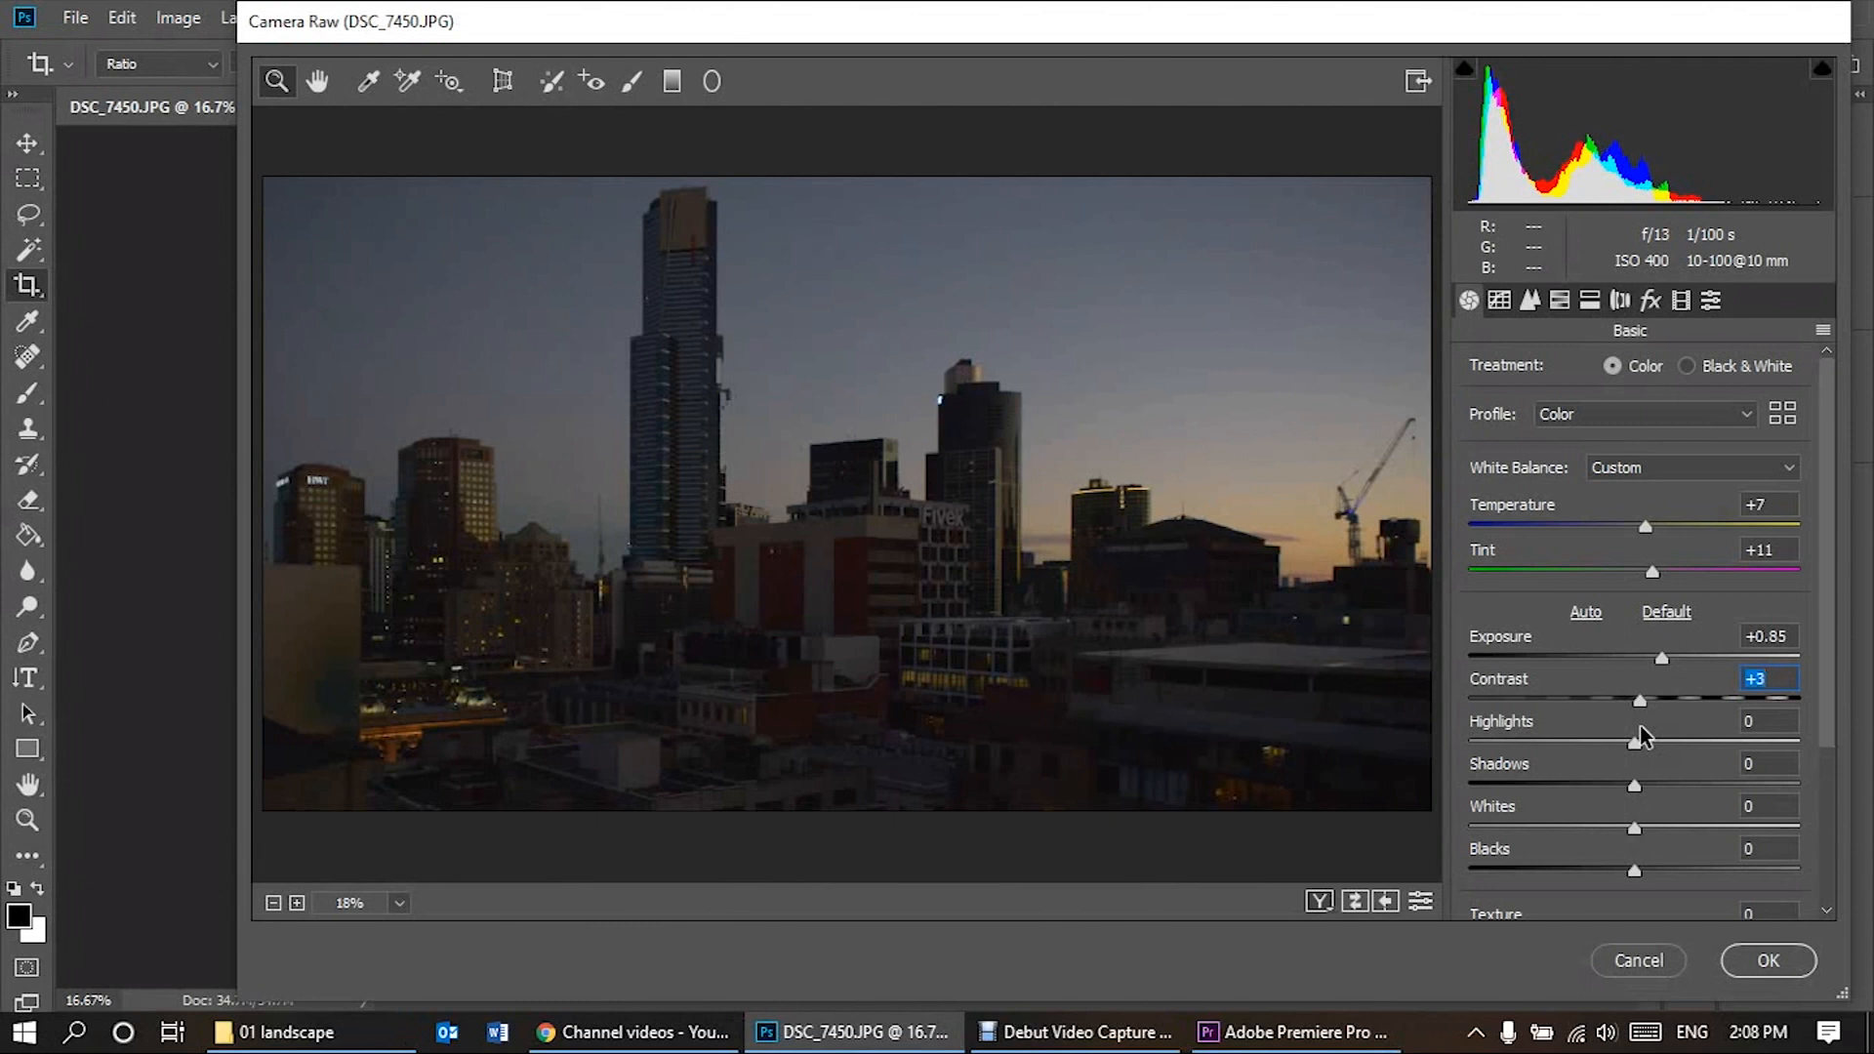
{"action": "left_click_drag", "start_coordinate": [1632, 746], "coordinate": [1542, 803]}
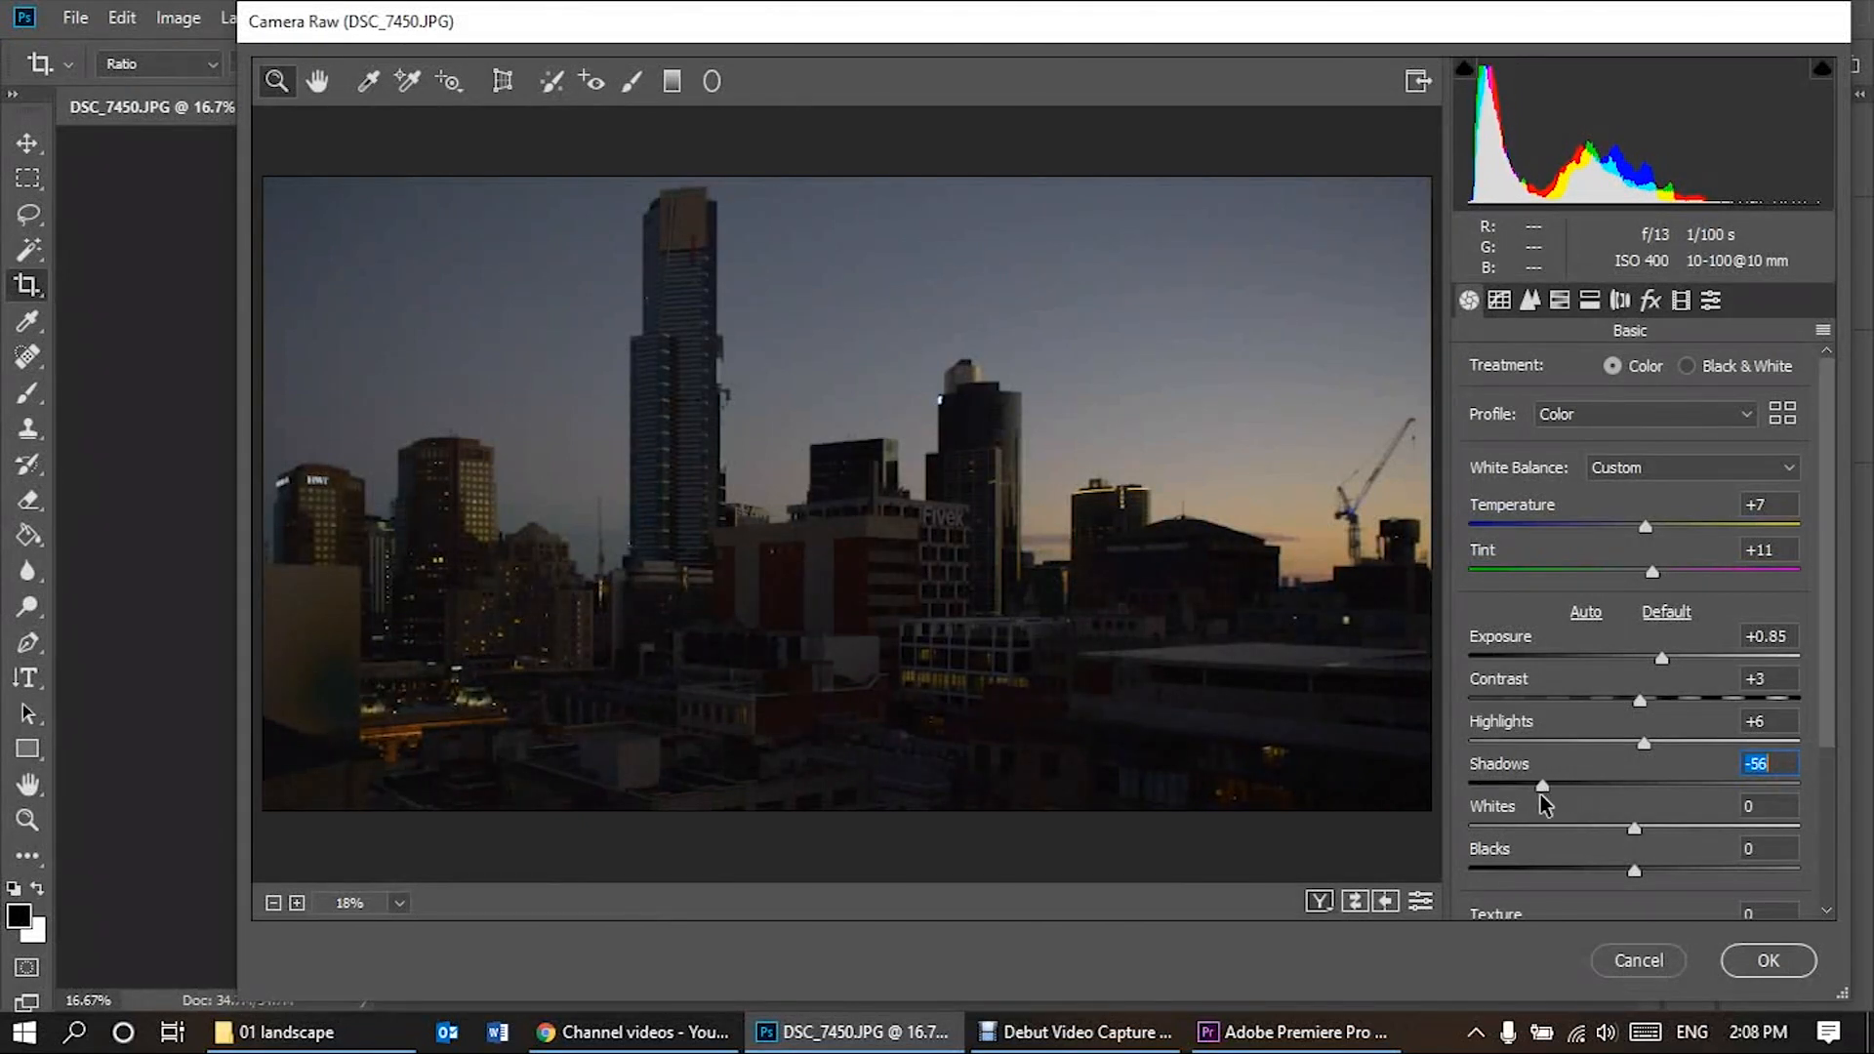
{"action": "left_click", "coordinate": [1631, 825]}
{"action": "left_click_drag", "start_coordinate": [1634, 828], "coordinate": [1599, 876]}
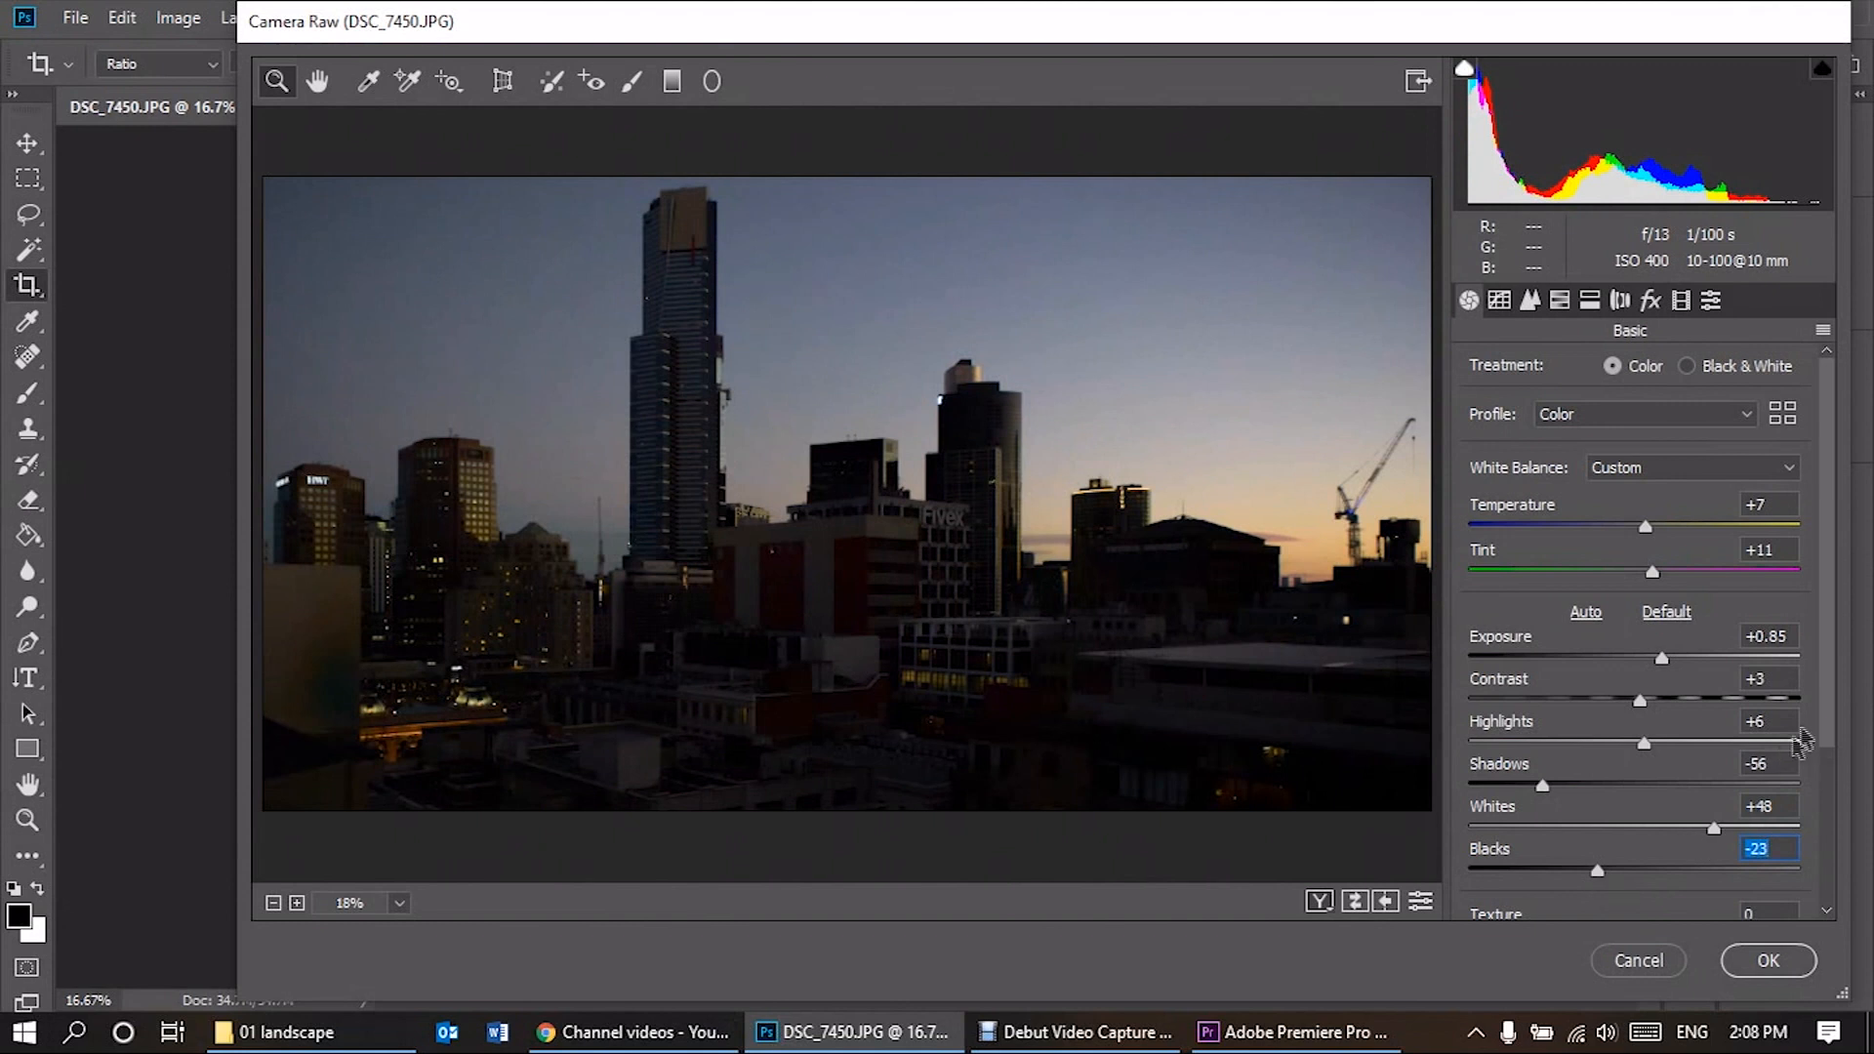
Set Texture to -10, Clarity to +14 and Dehaze to +48
{"action": "left_click_drag", "start_coordinate": [1830, 723], "coordinate": [1842, 878]}
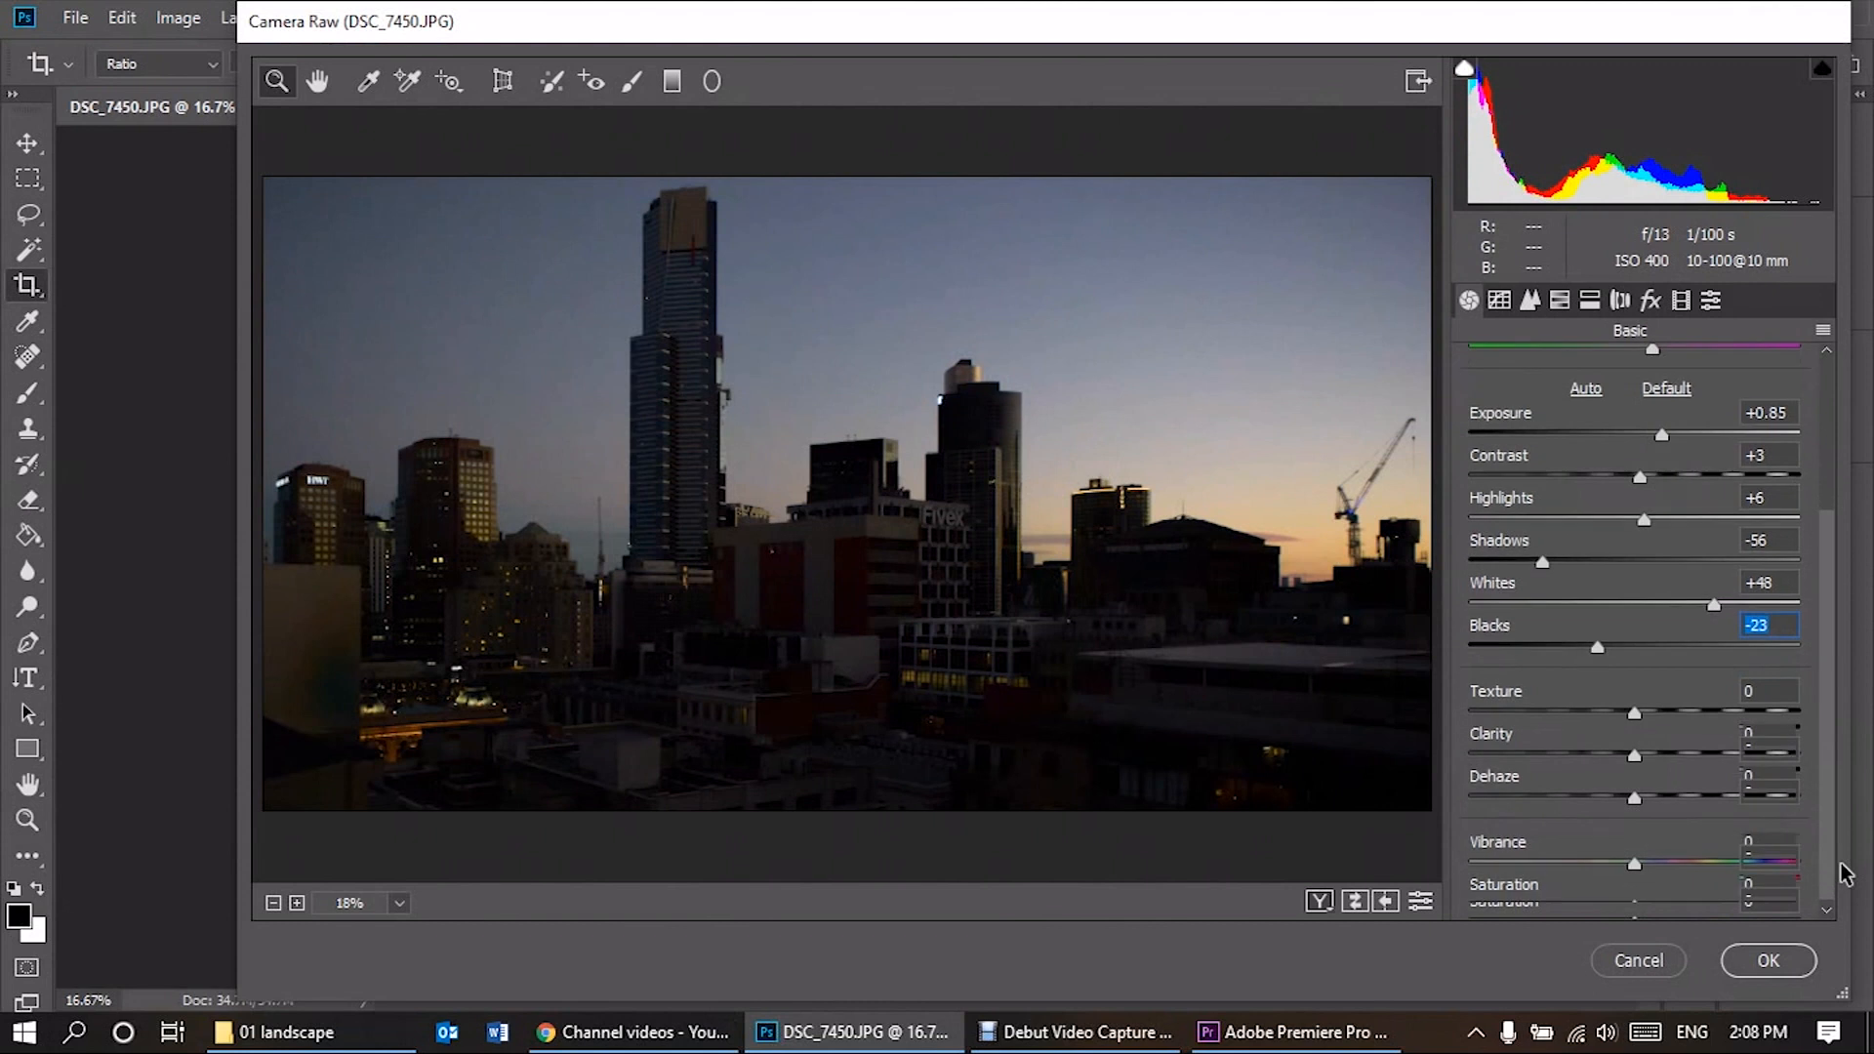
{"action": "mouse_move", "coordinate": [1633, 705]}
{"action": "left_mouse_down"}
{"action": "mouse_move", "coordinate": [1686, 717]}
{"action": "mouse_move", "coordinate": [1610, 730]}
{"action": "left_mouse_up"}
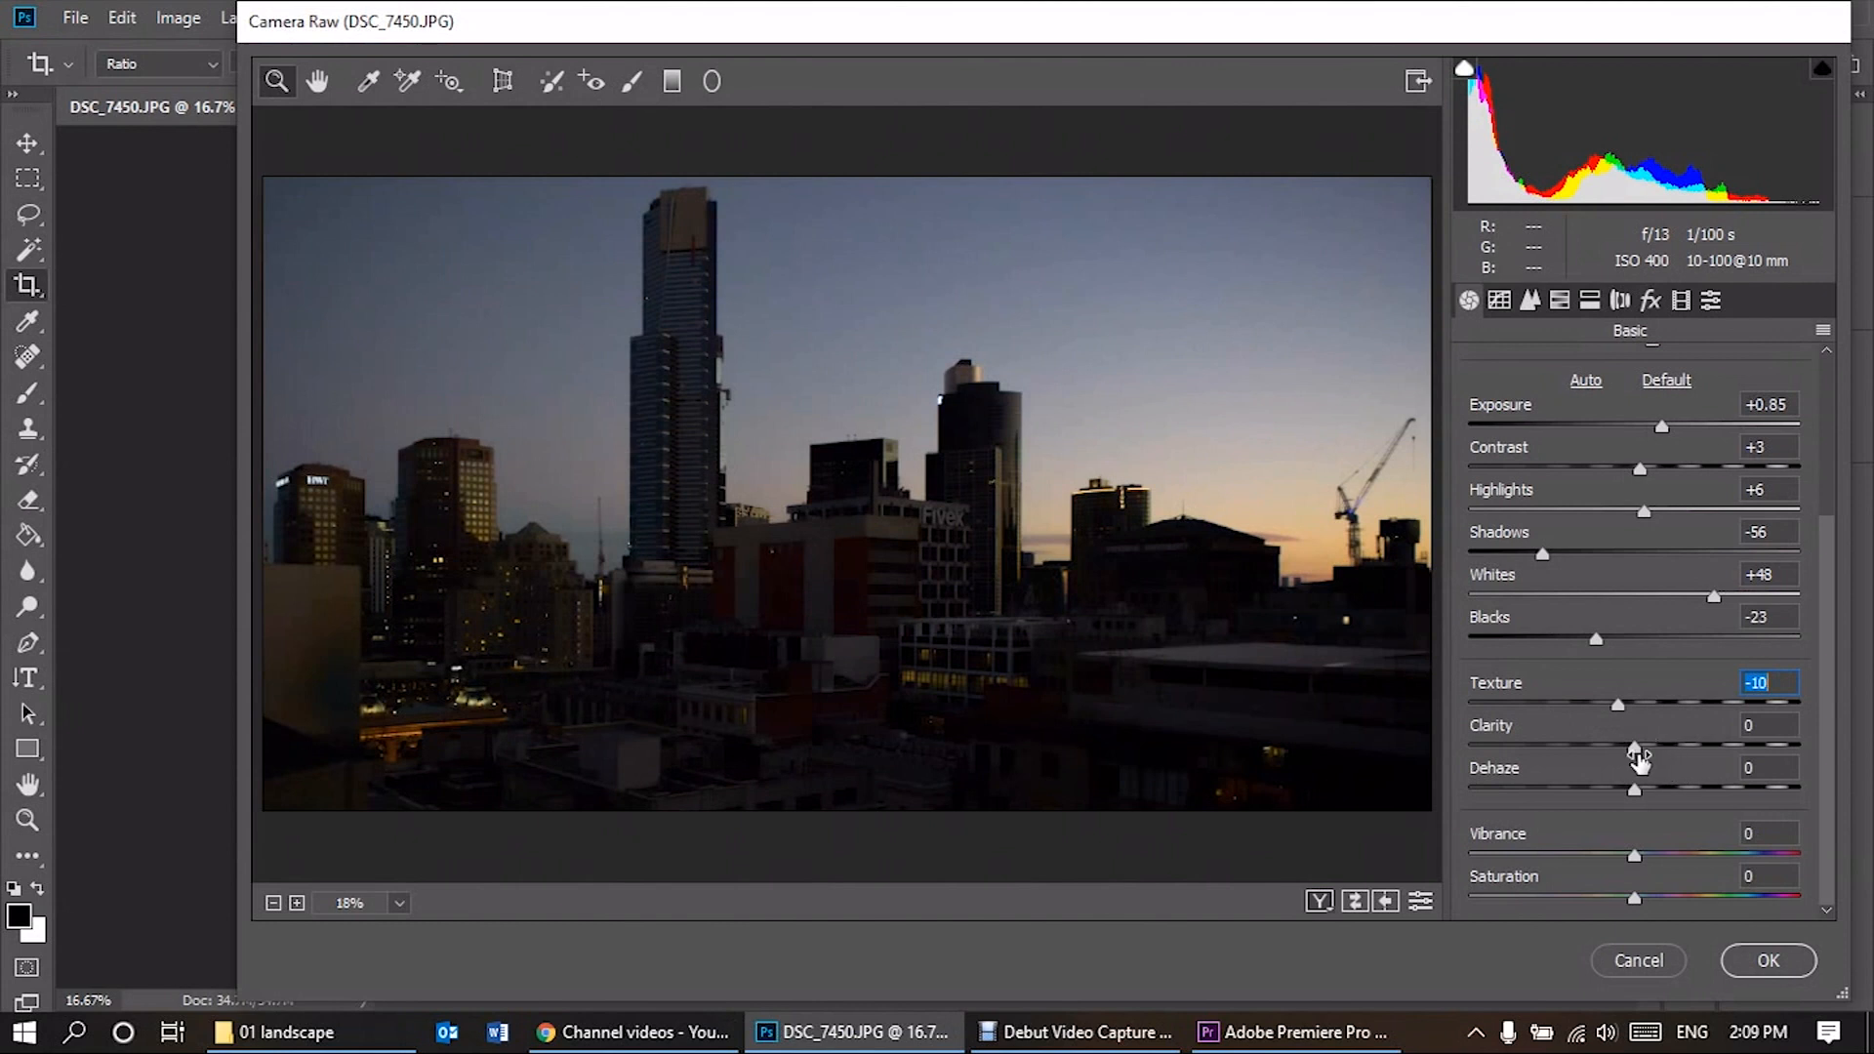
{"action": "left_click_drag", "start_coordinate": [1635, 749], "coordinate": [1659, 752]}
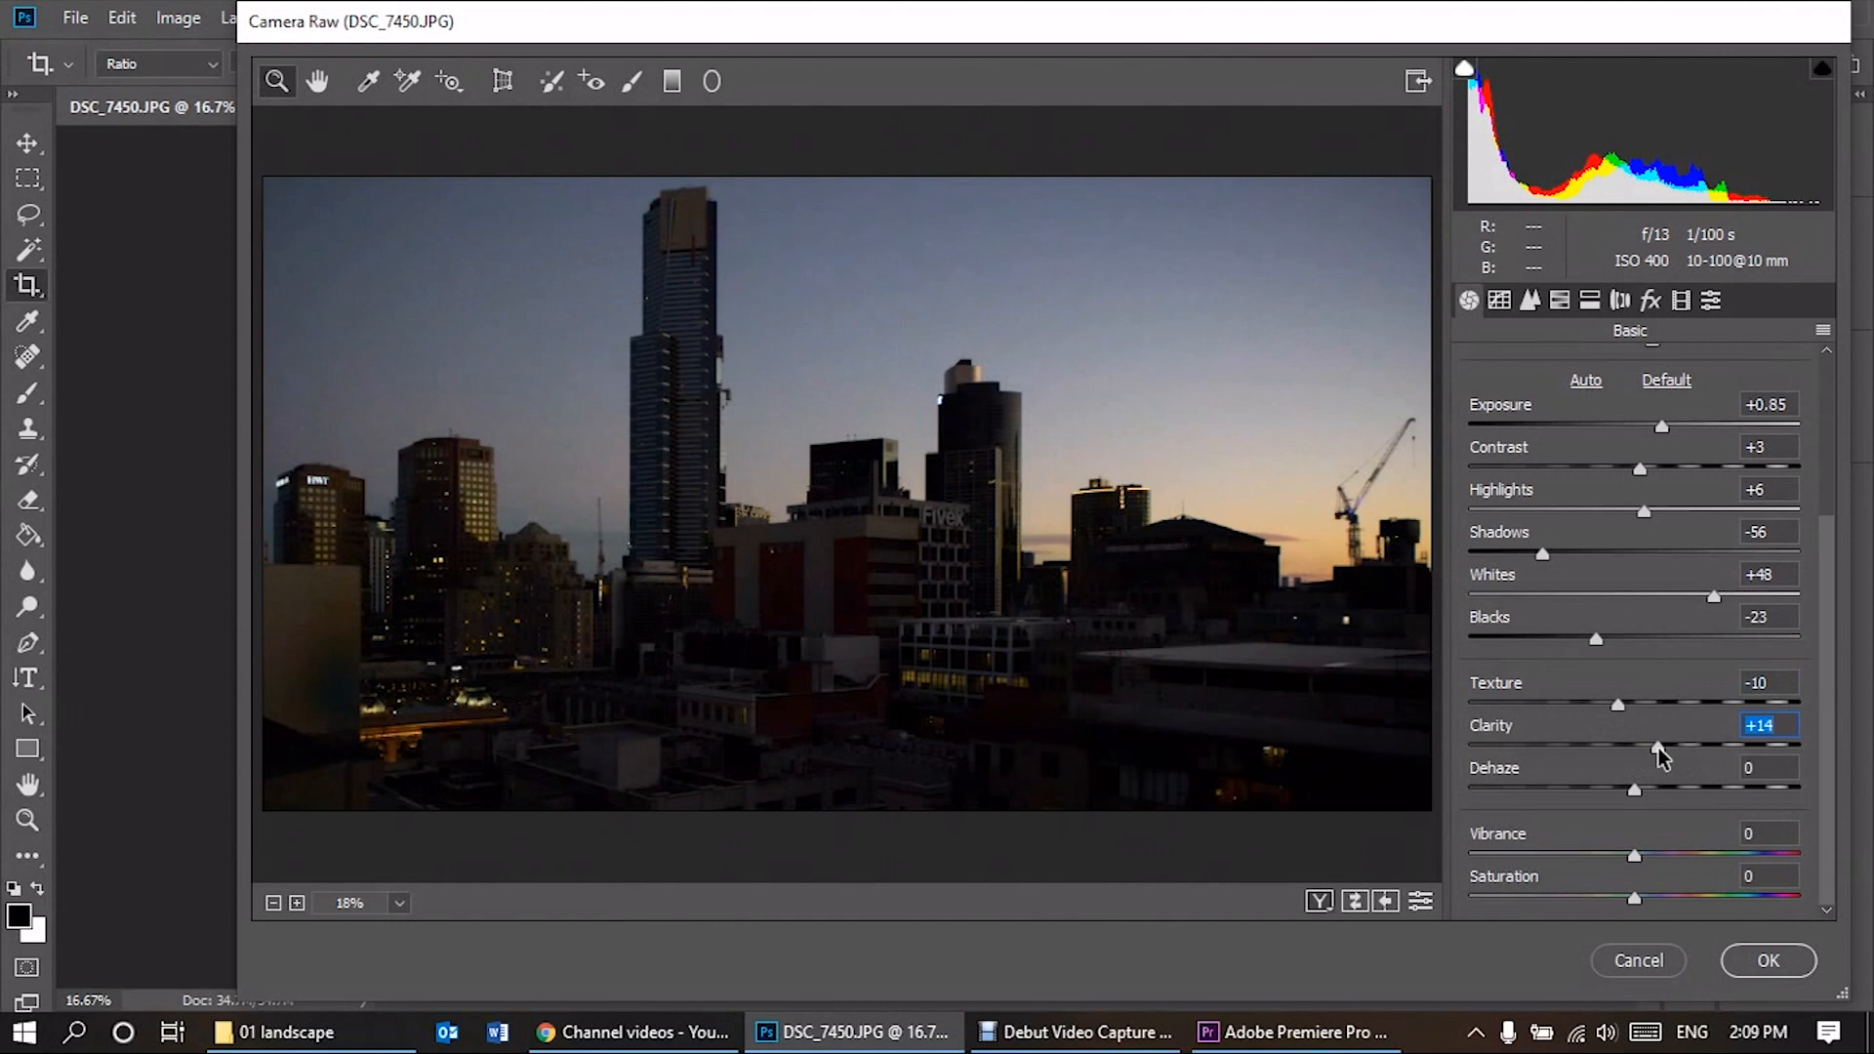
{"action": "left_click_drag", "start_coordinate": [1634, 790], "coordinate": [1715, 796]}
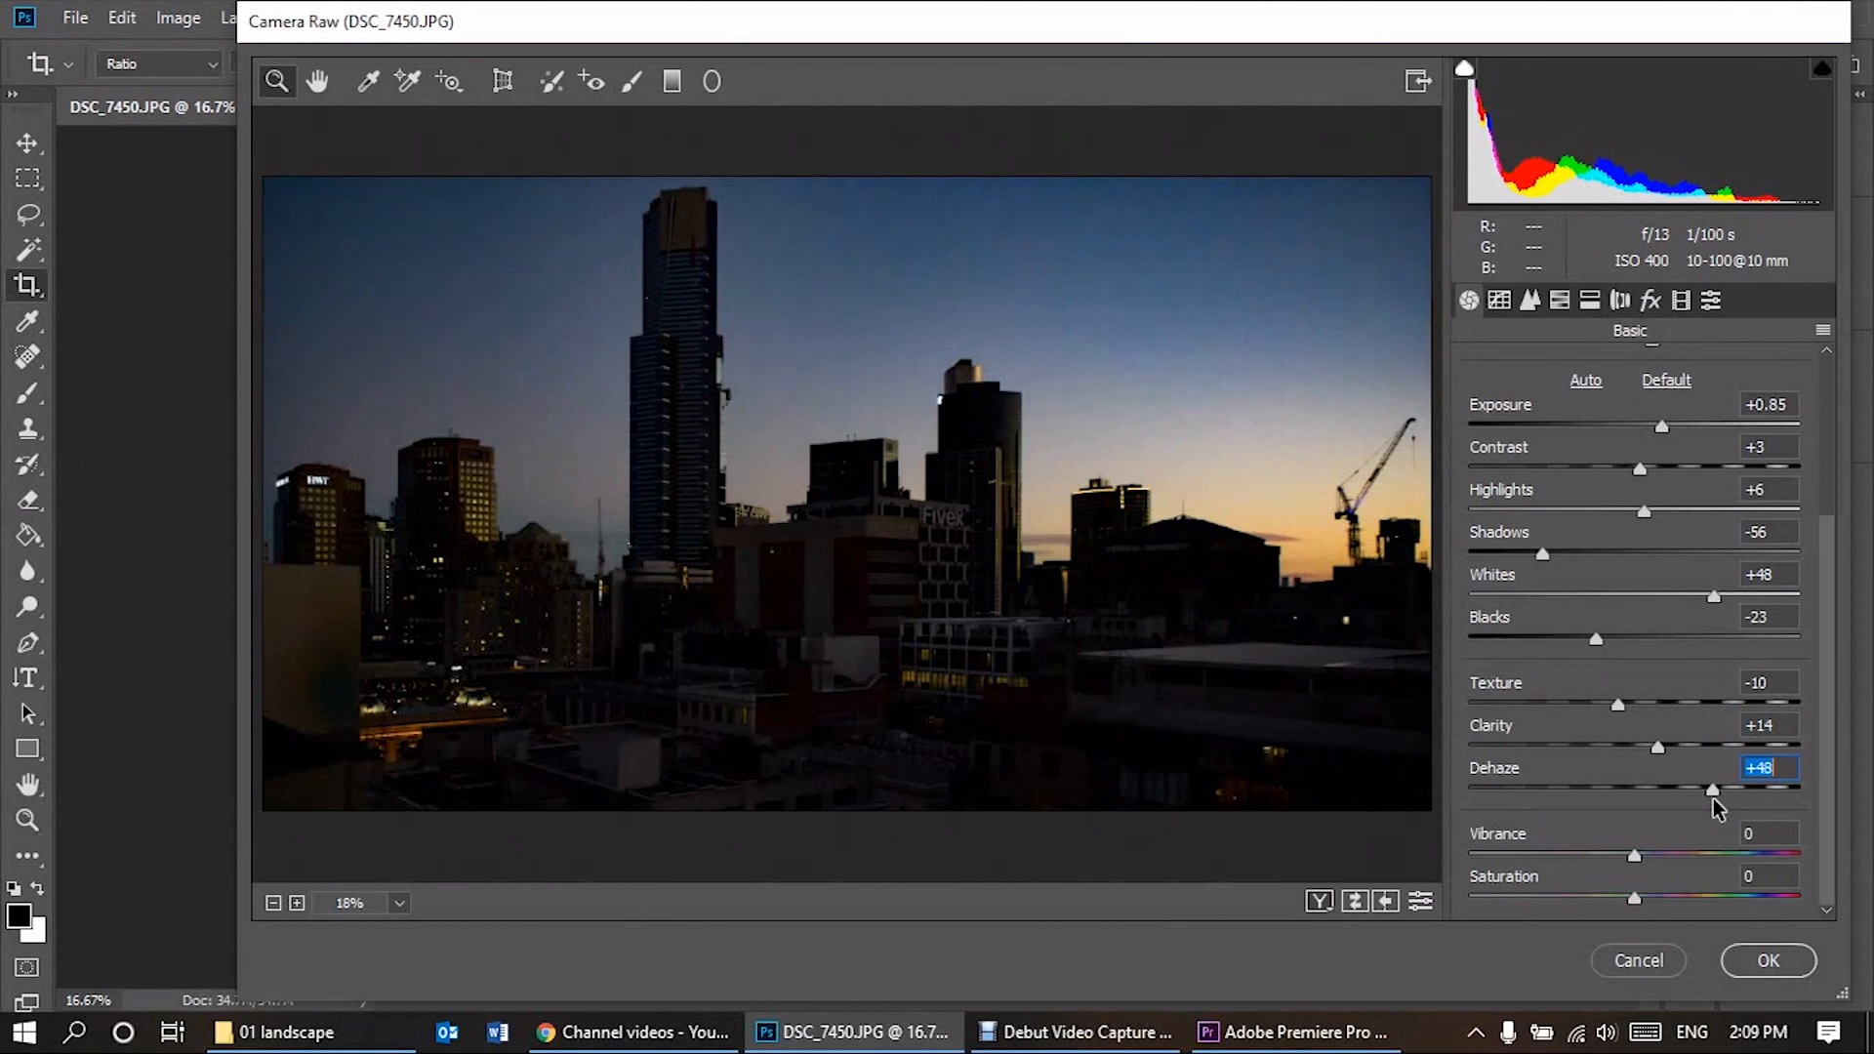
Set Vibrance to +28 and Saturation to +18, and apply the Camera Raw adjustments
{"action": "left_click_drag", "start_coordinate": [1632, 854], "coordinate": [1680, 865]}
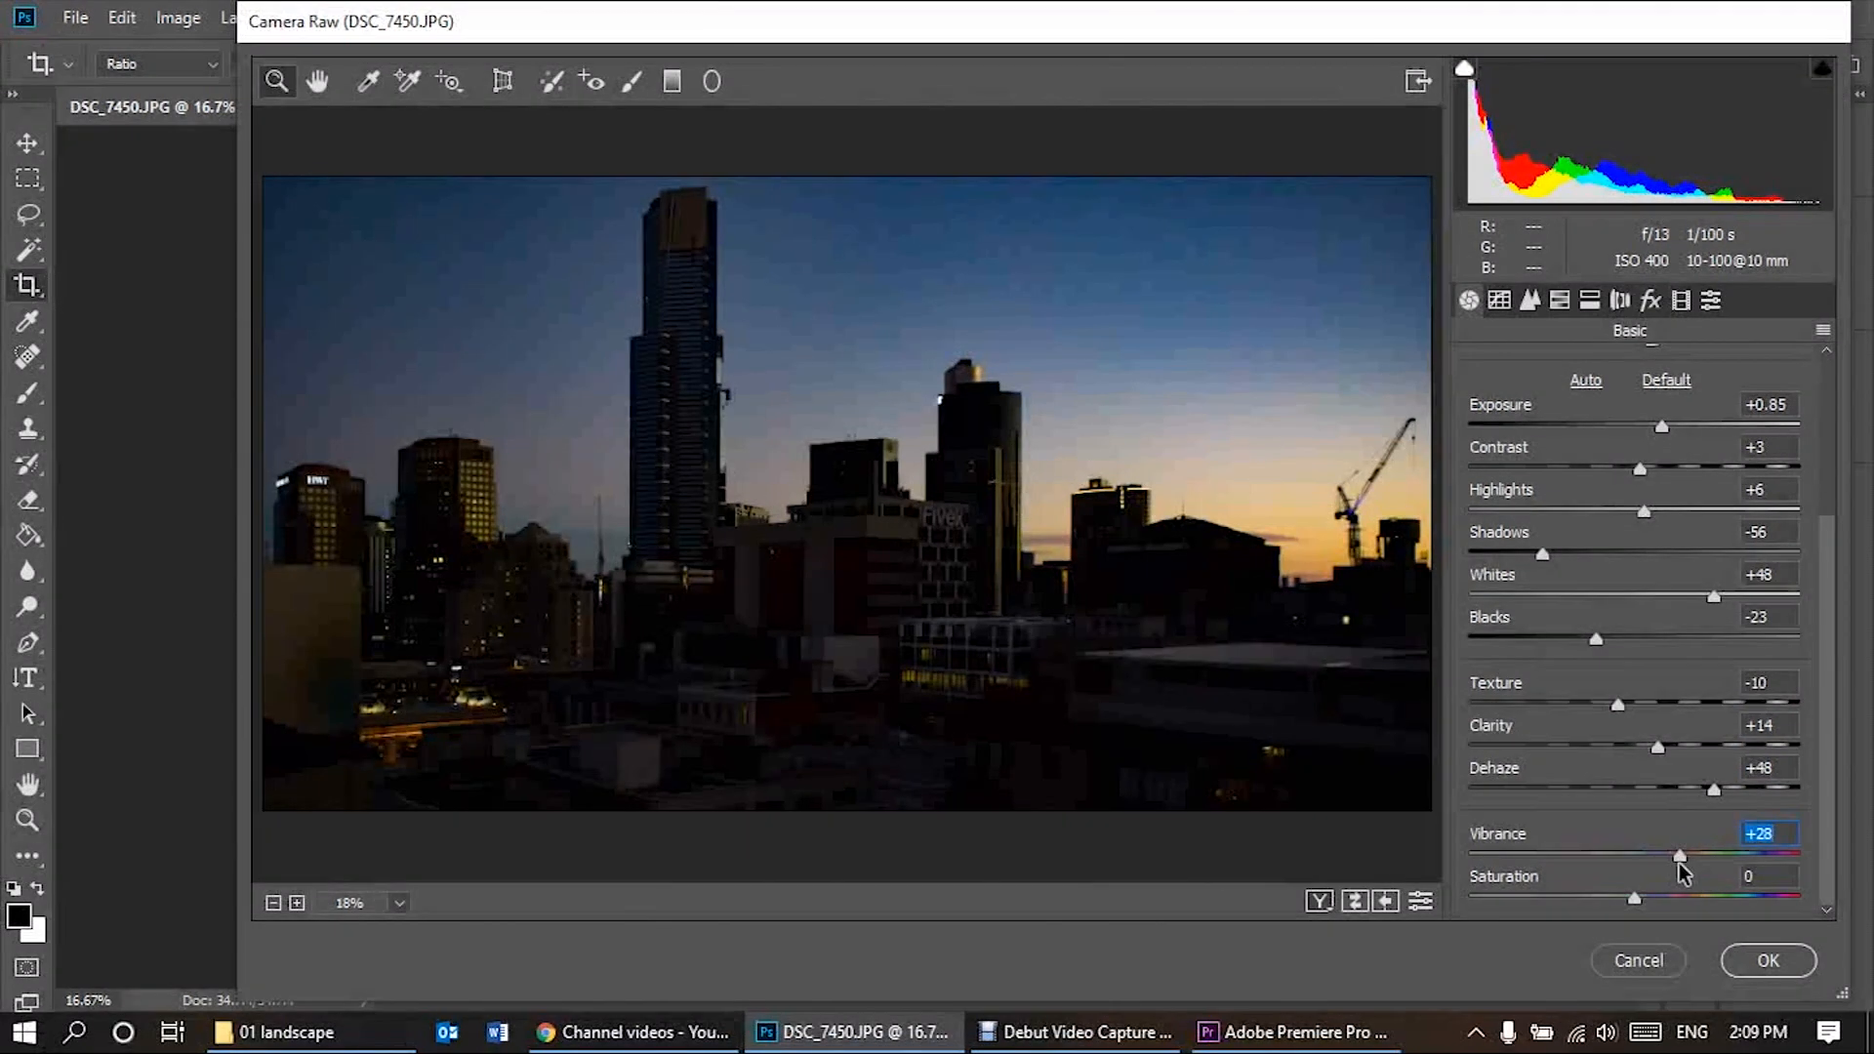
{"action": "left_click_drag", "start_coordinate": [1632, 898], "coordinate": [1665, 927]}
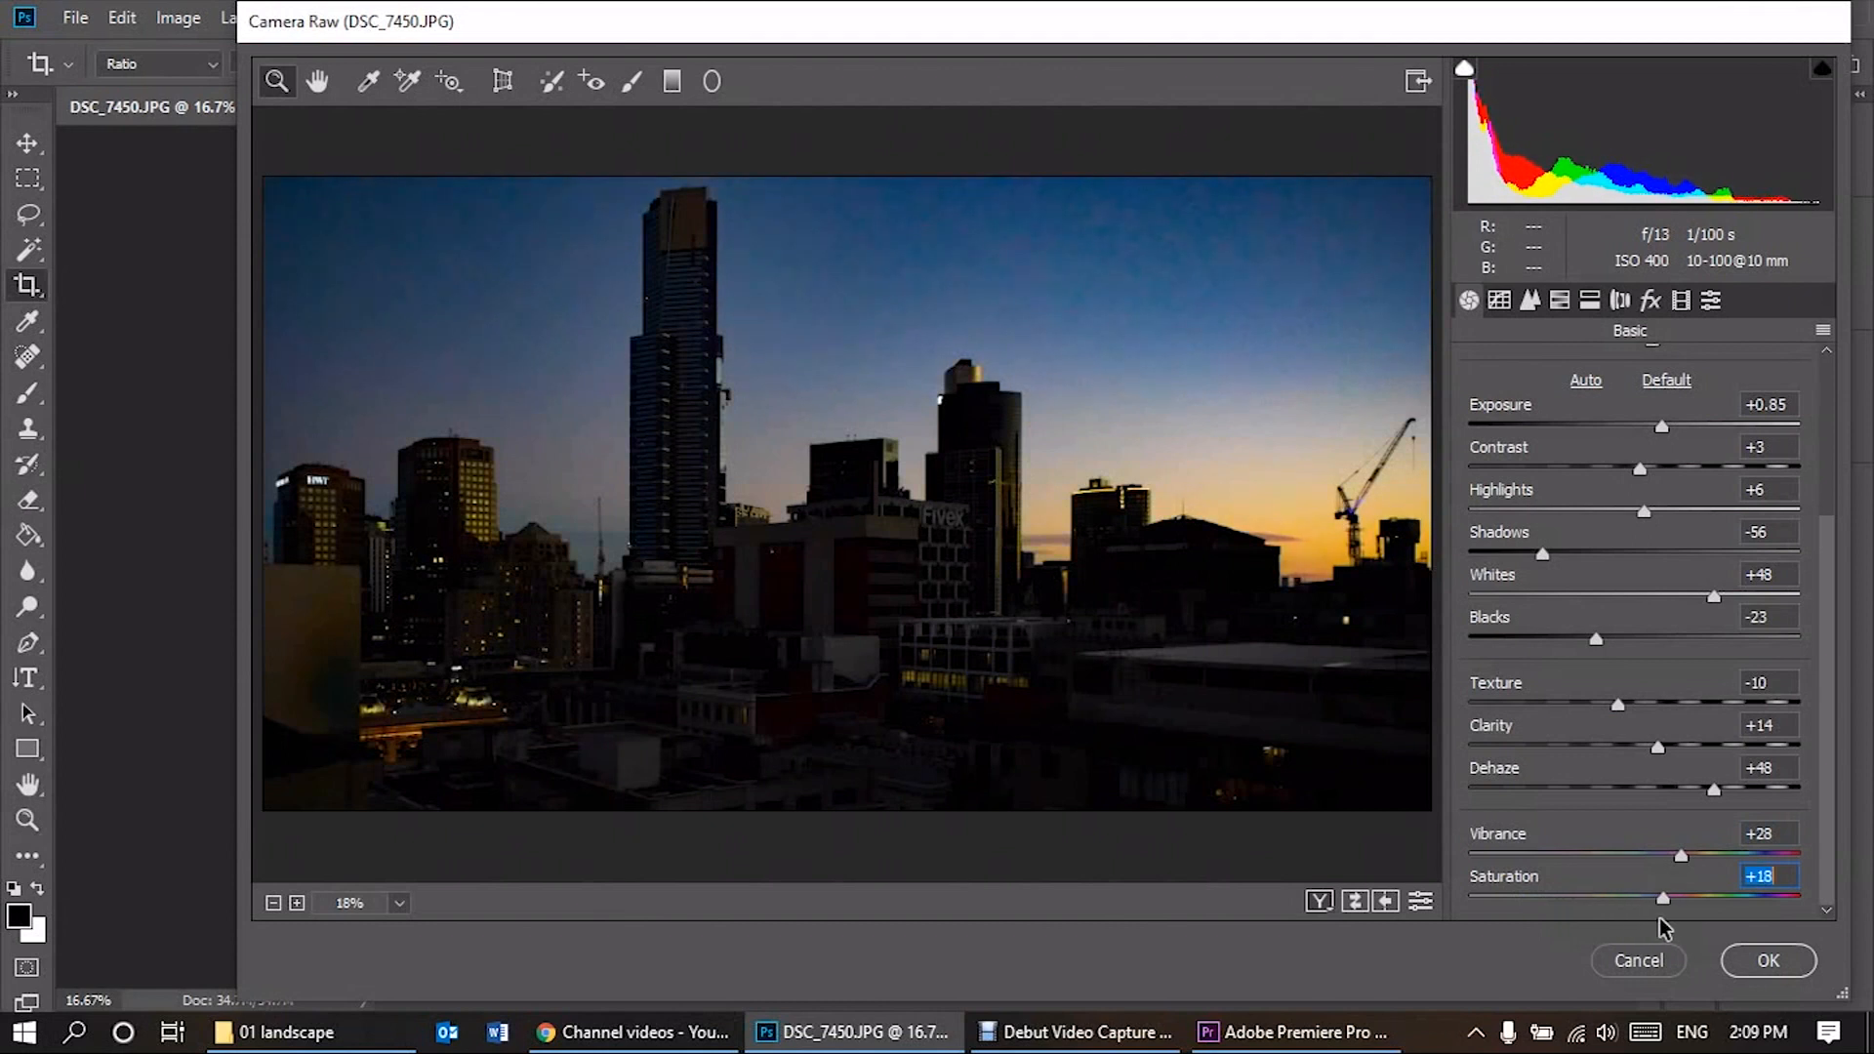
{"action": "left_click", "coordinate": [1735, 964]}
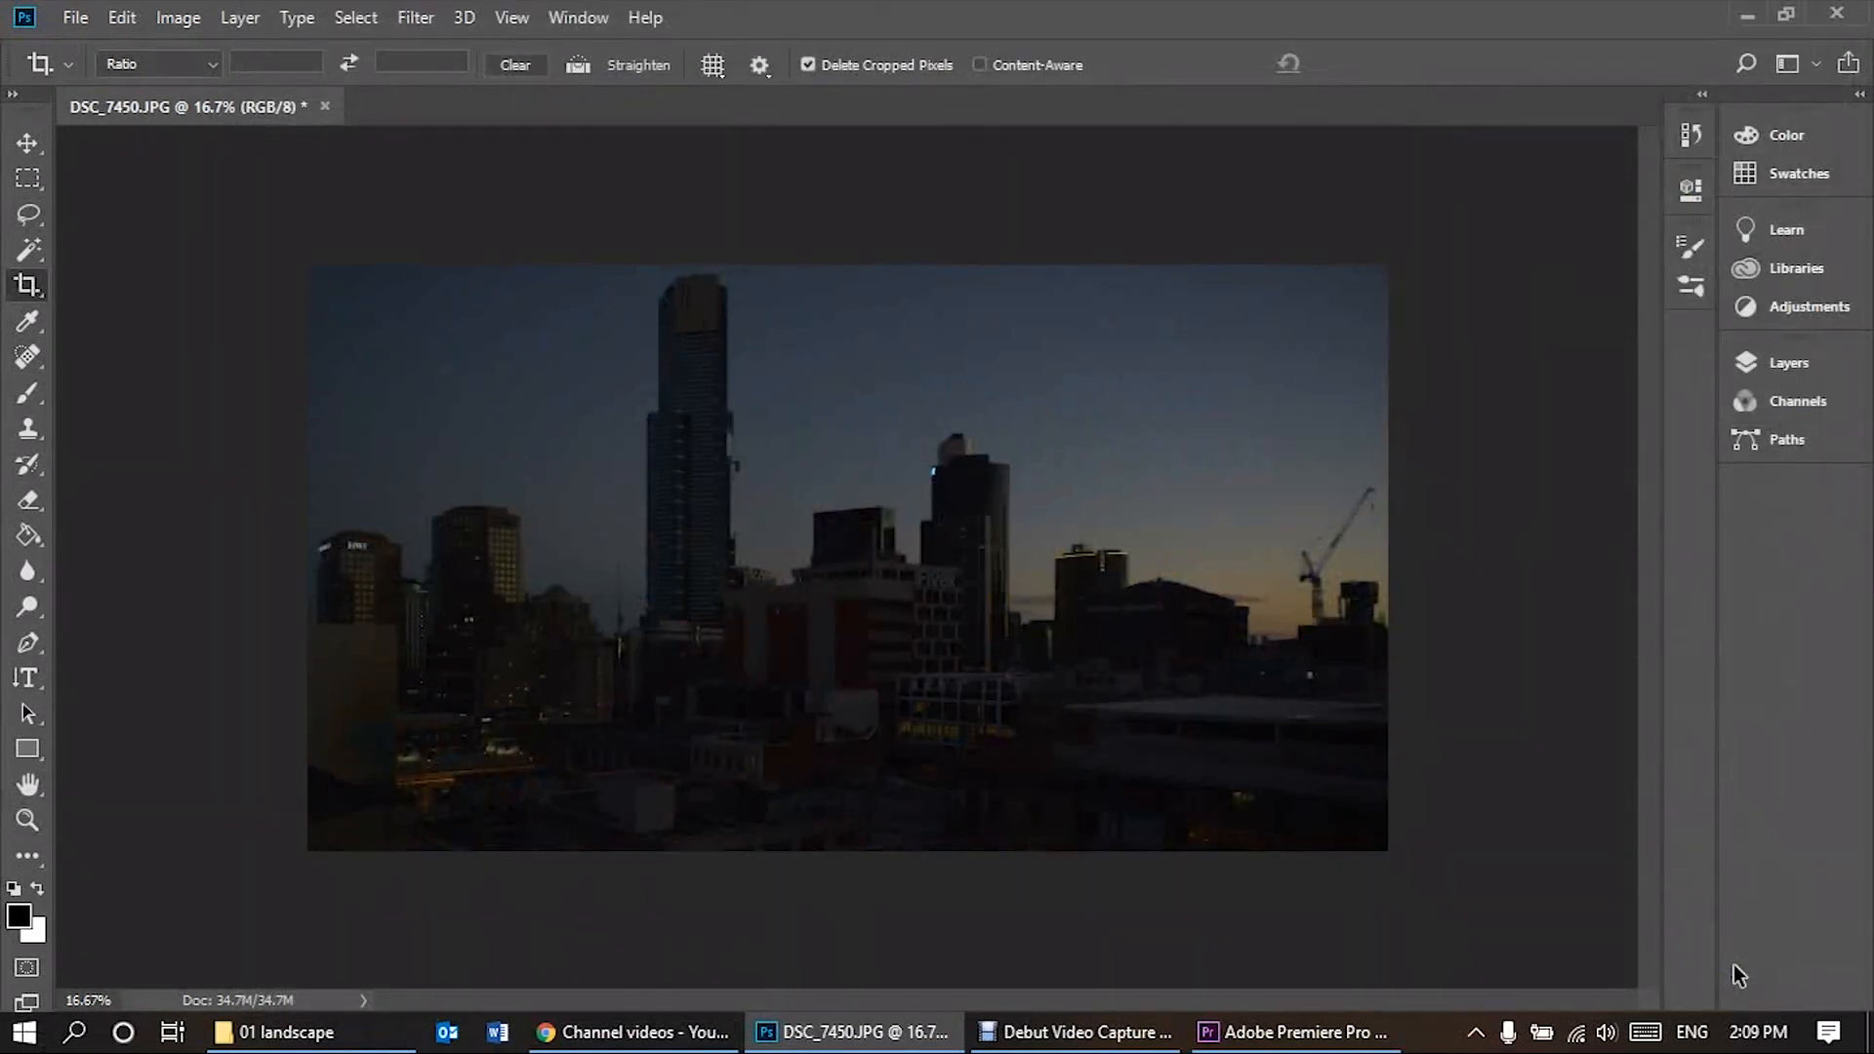
Compare the photo before and after the Camera Raw adjustments and check its composition against the rule-of-thirds crop grid
{"action": "key", "text": "ctrl+z"}
{"action": "key", "text": "ctrl+z"}
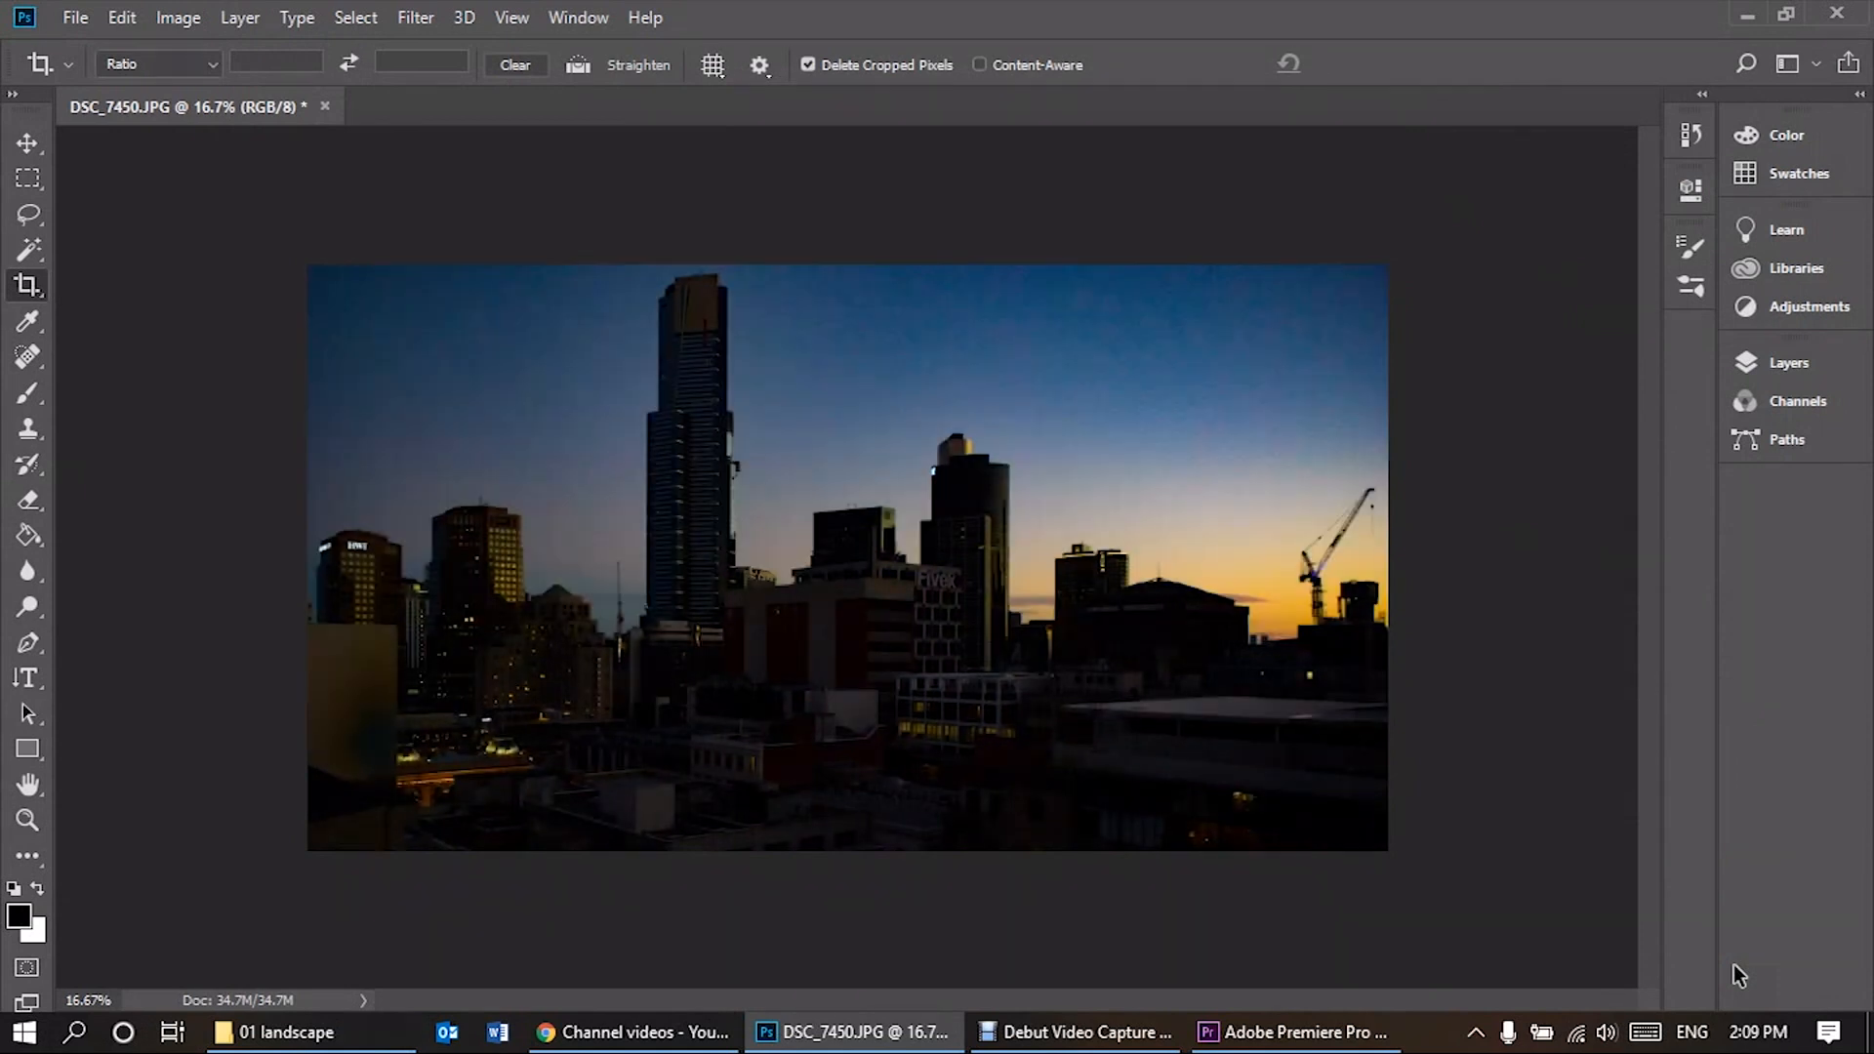
{"action": "left_click", "coordinate": [703, 618]}
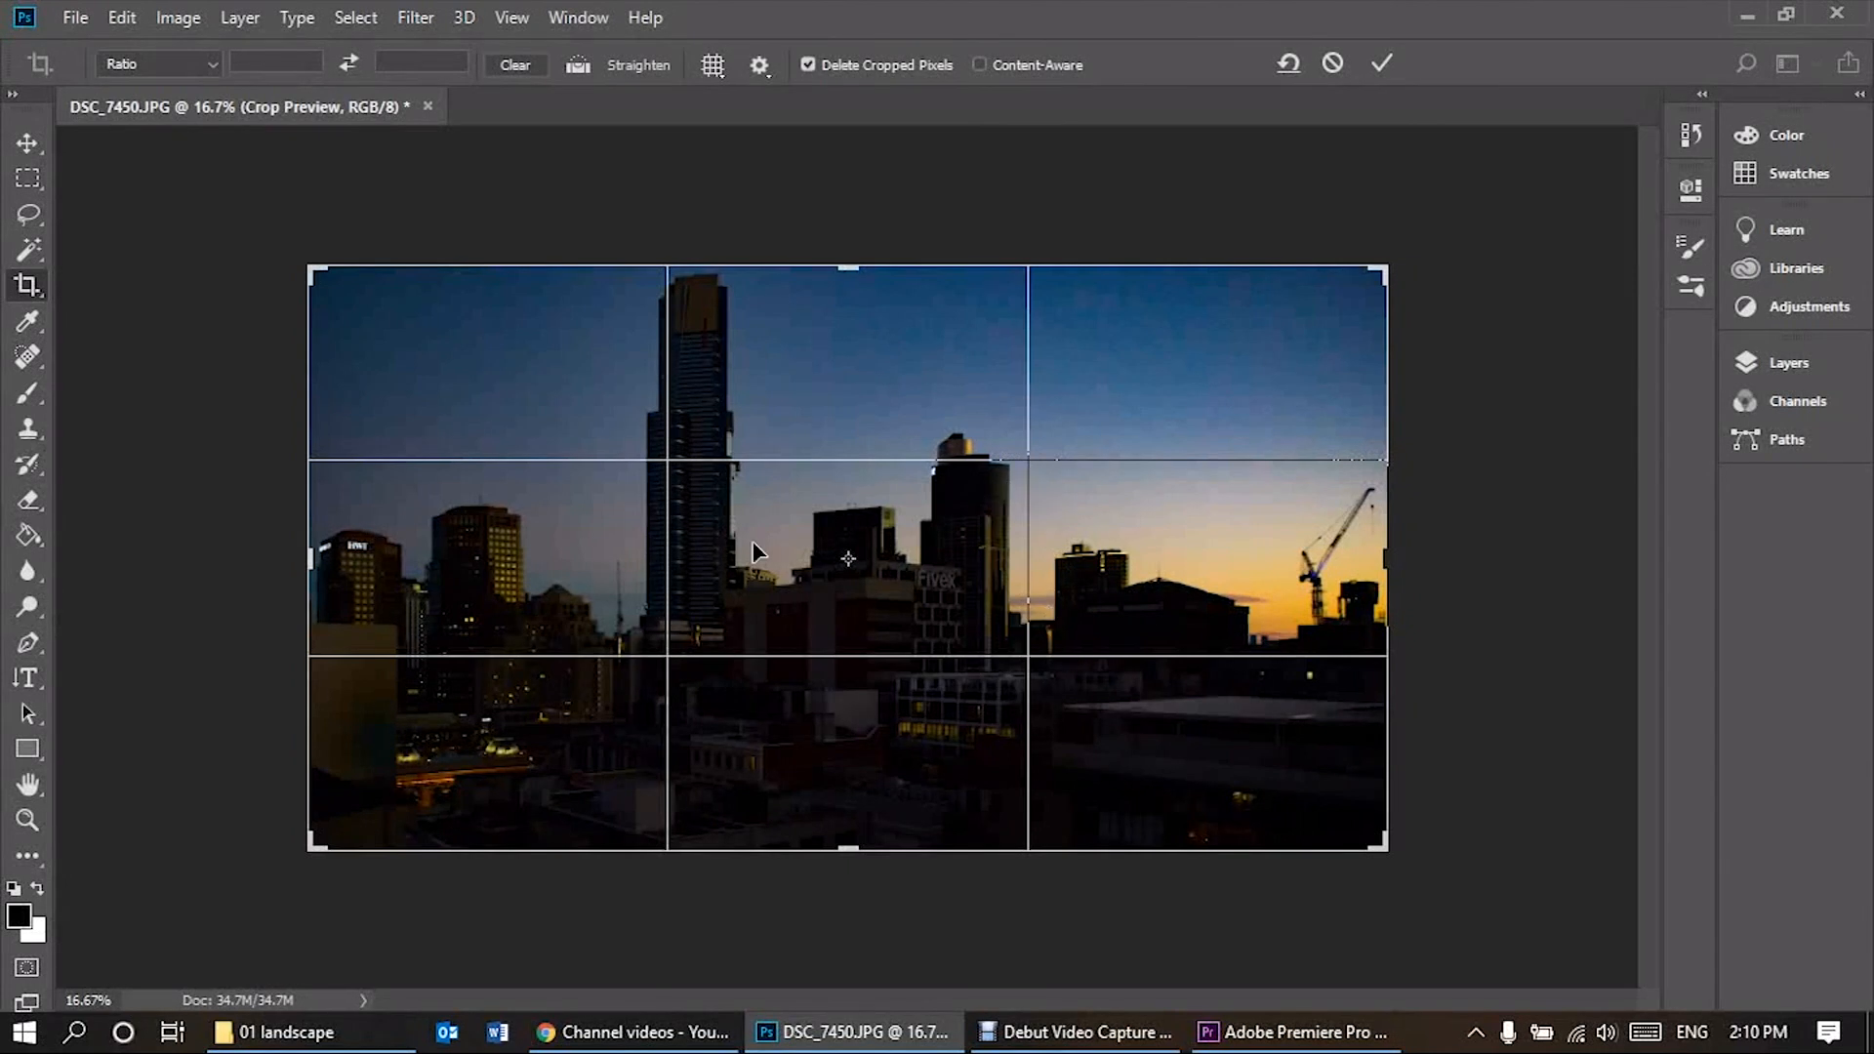
{"action": "key", "text": "Return"}
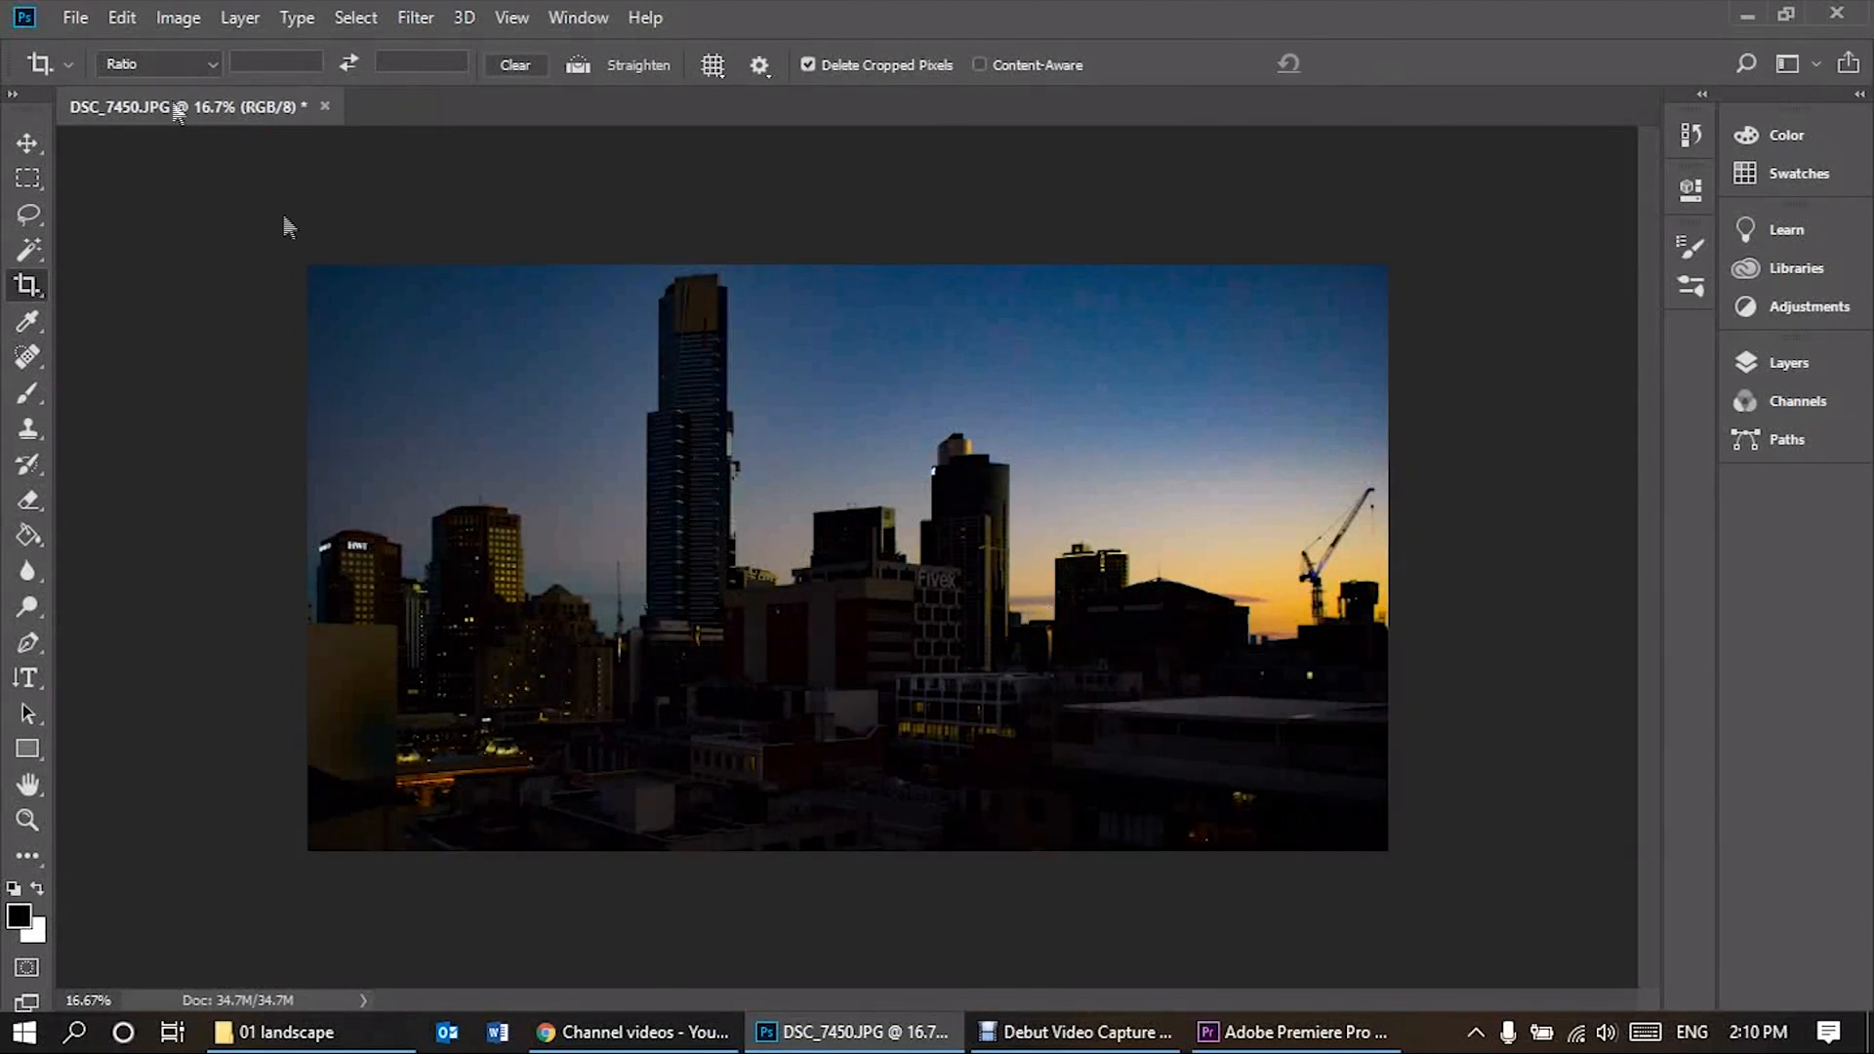
Save a copy of the photo as "edited city.jpg" in the 01 landscape folder, with maximum JPEG quality 12
{"action": "left_click", "coordinate": [71, 19]}
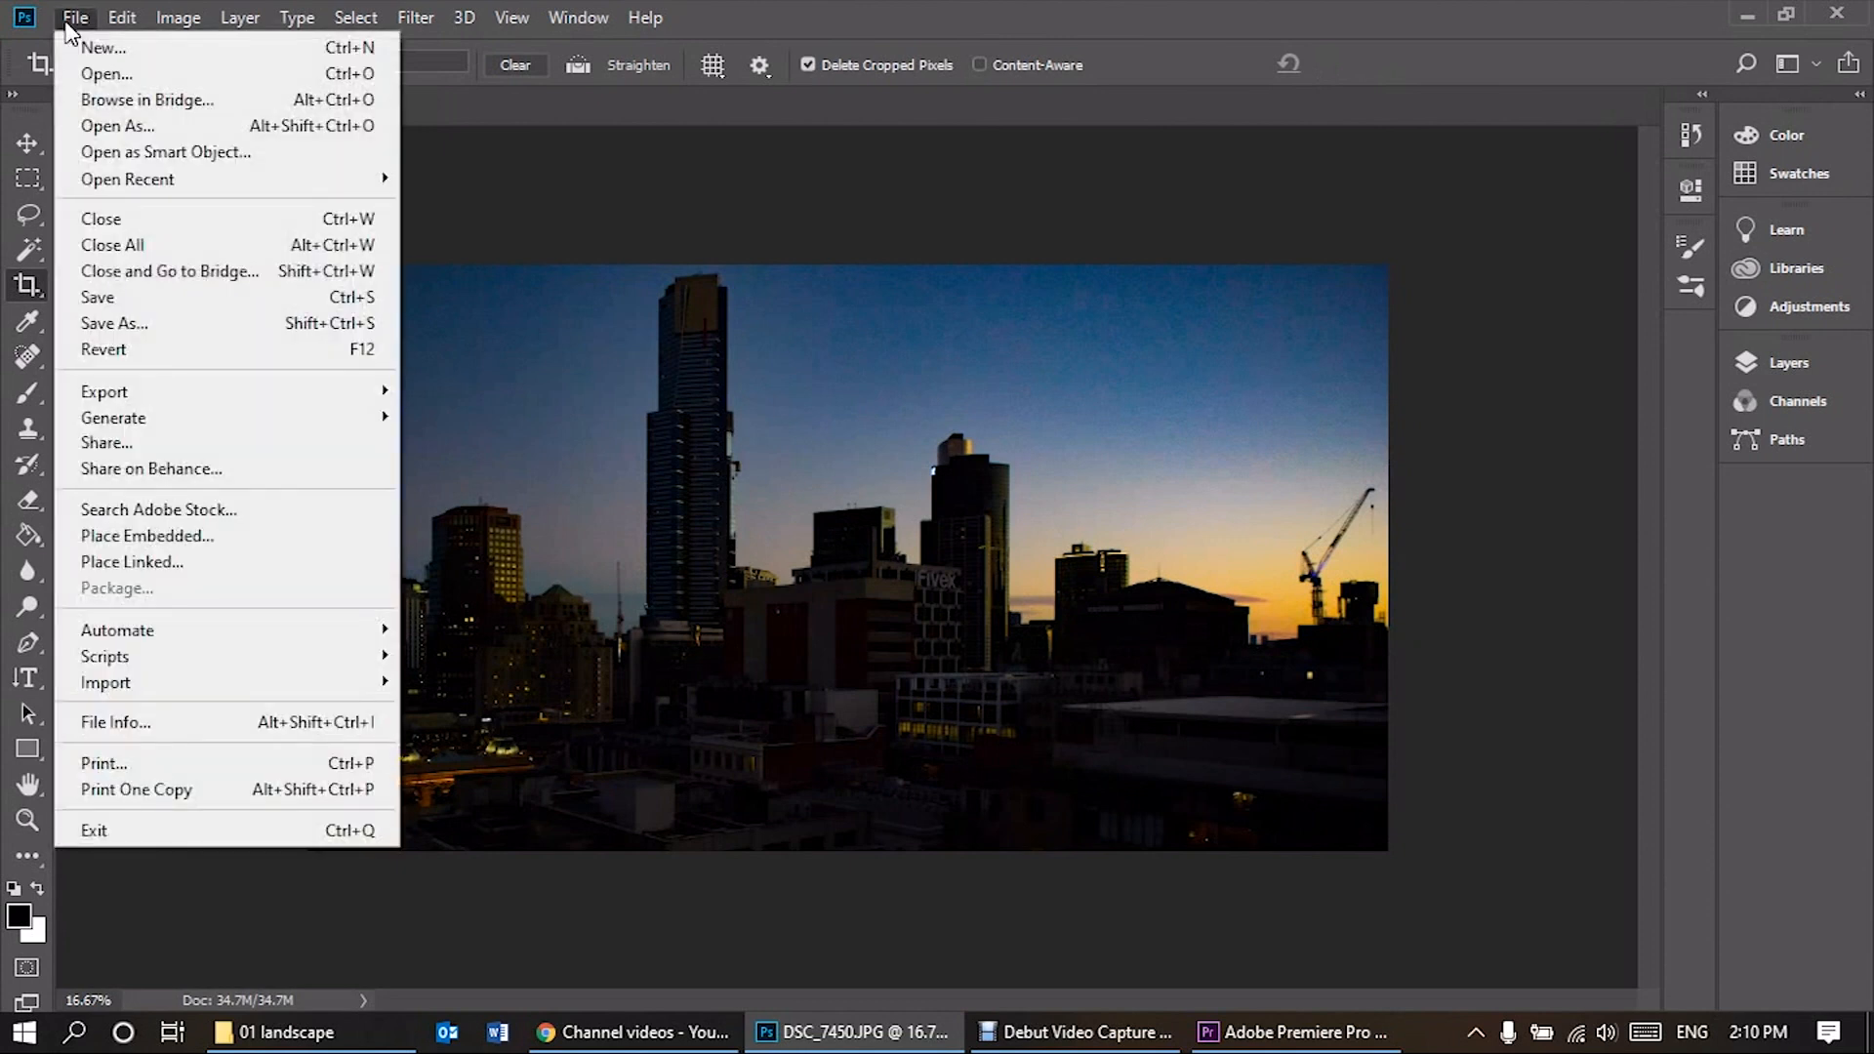
{"action": "left_click", "coordinate": [223, 332]}
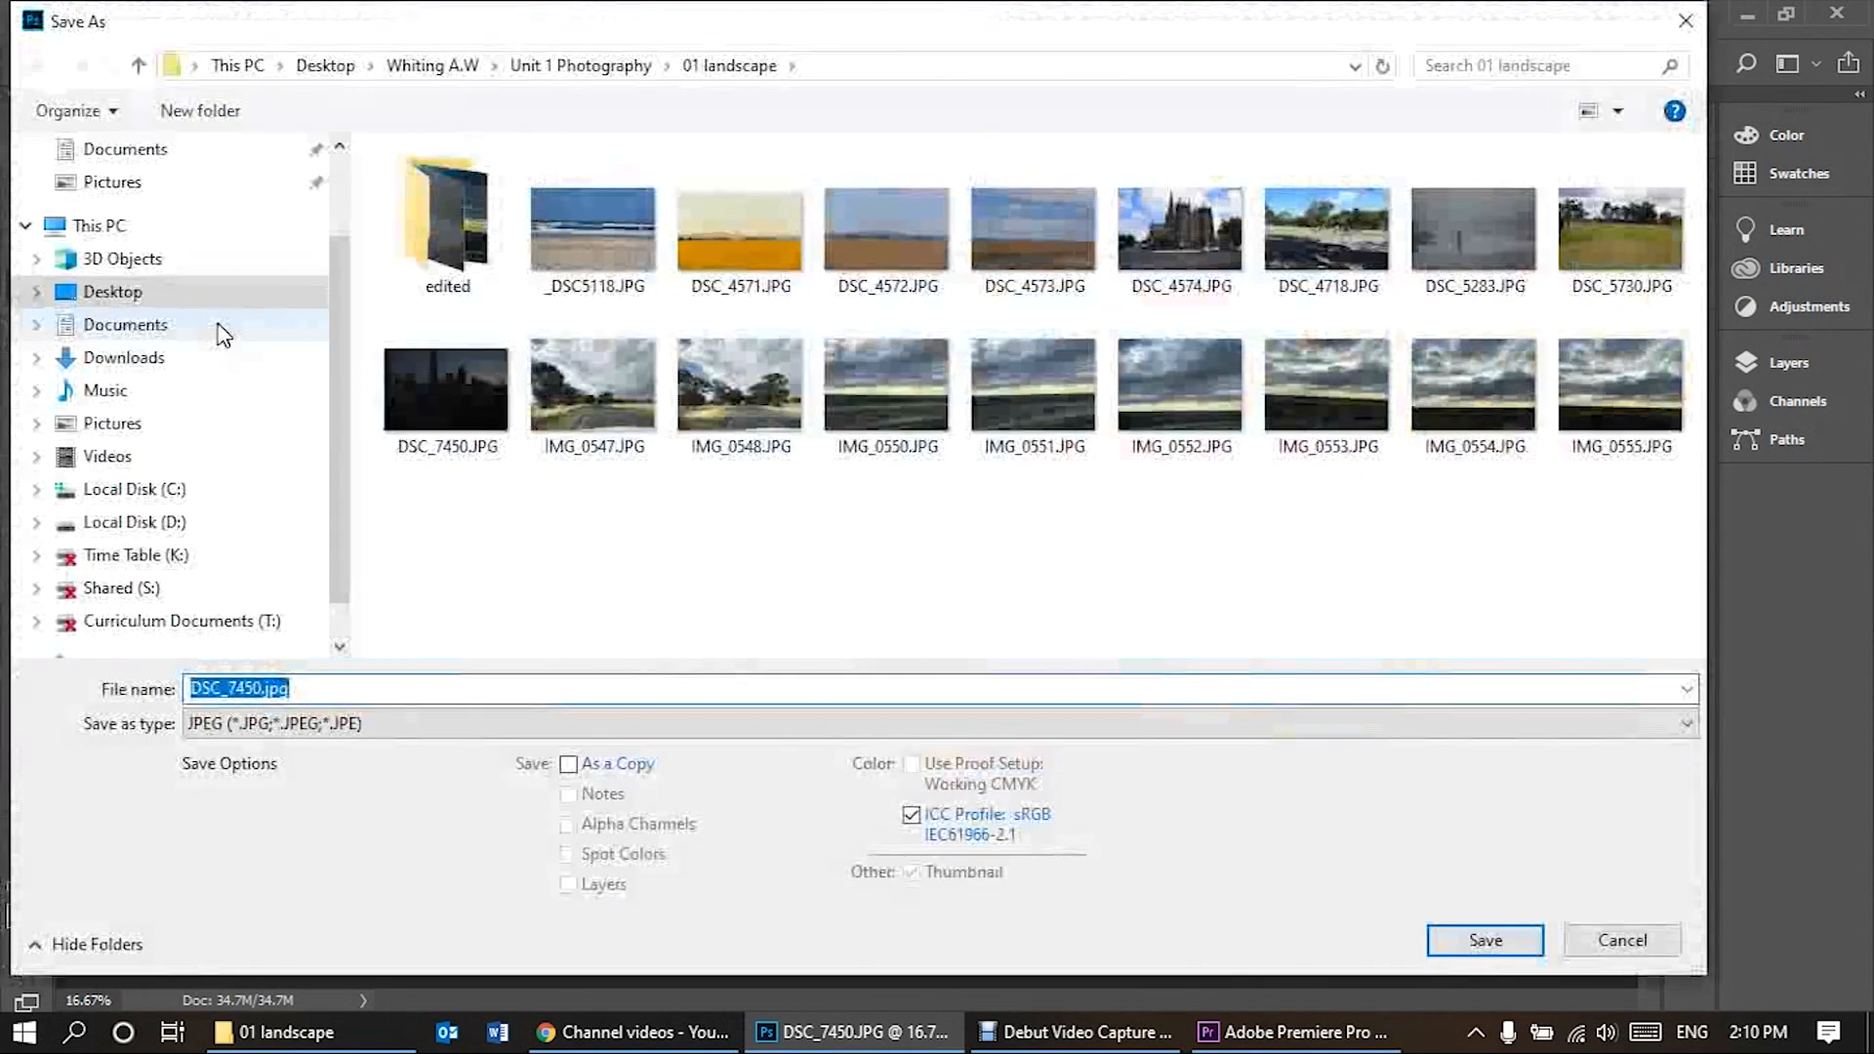
{"action": "left_click", "coordinate": [568, 764]}
{"action": "left_click_drag", "start_coordinate": [263, 689], "coordinate": [93, 699]}
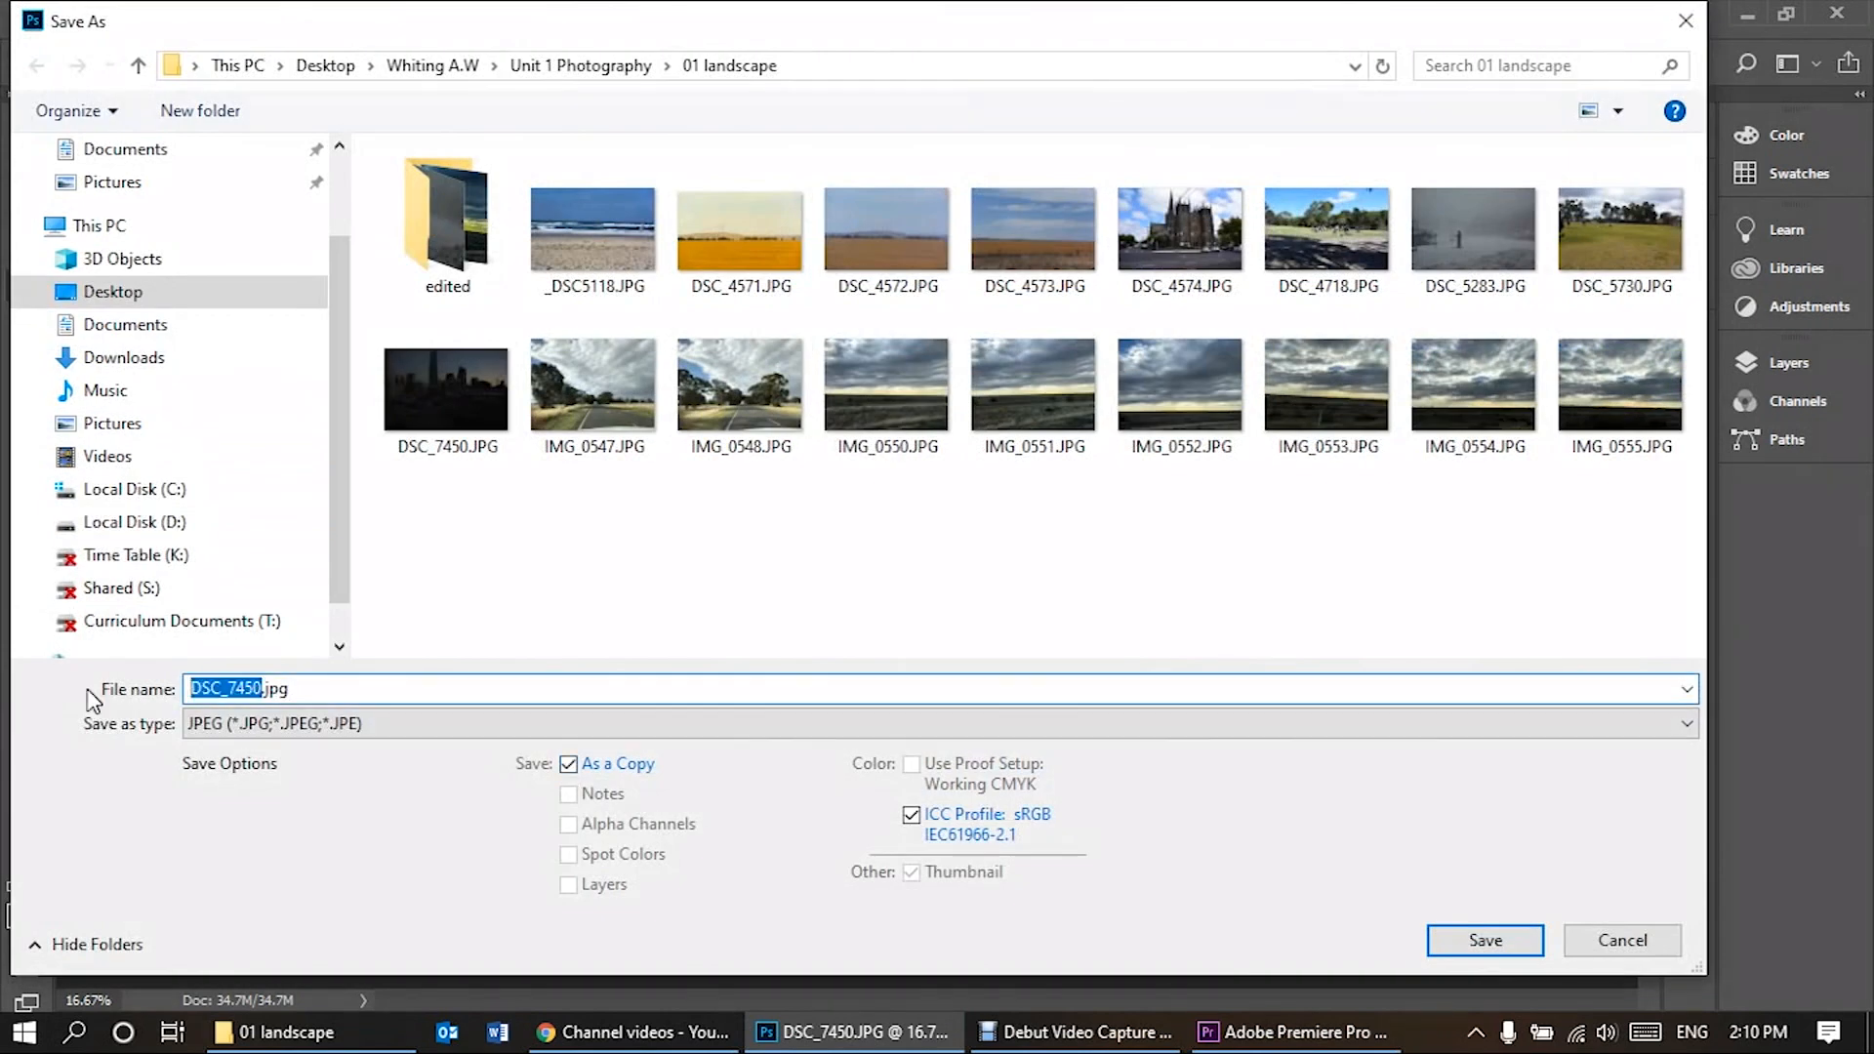
{"action": "type", "text": "edited"}
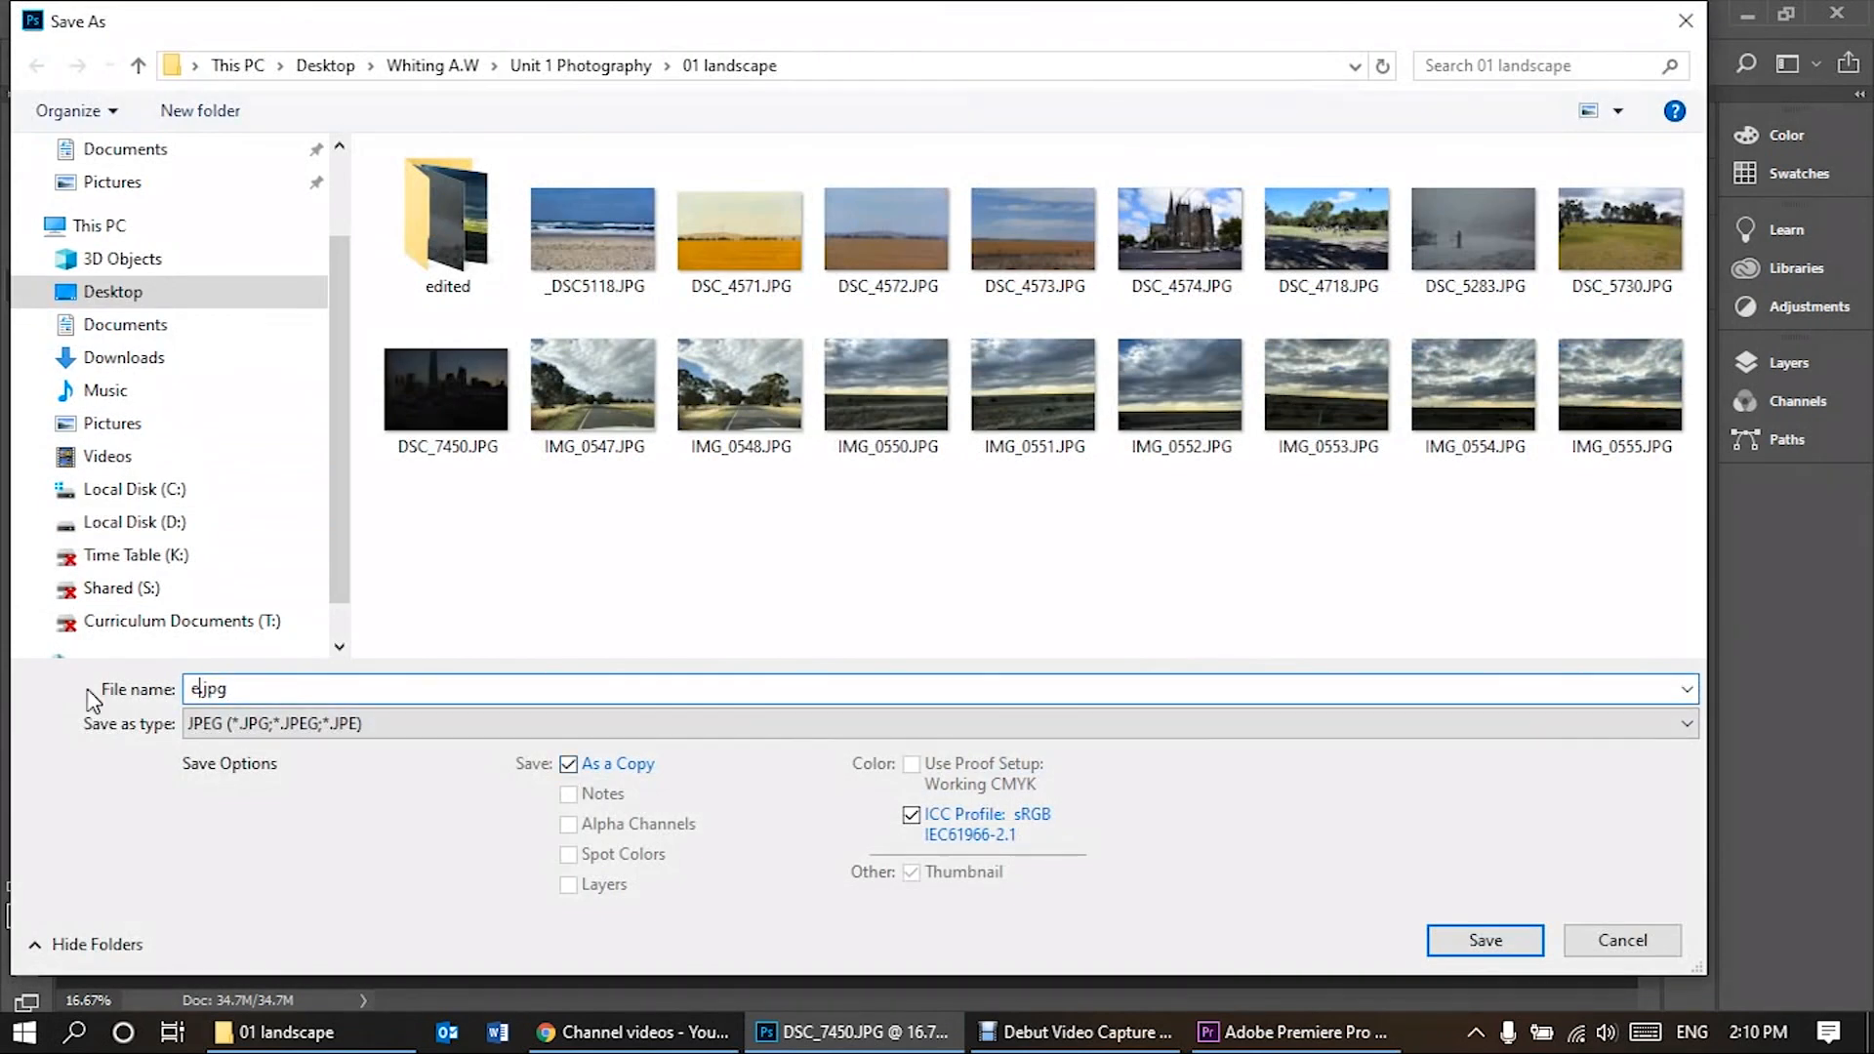
{"action": "type", "text": " city"}
{"action": "left_click", "coordinate": [1483, 940]}
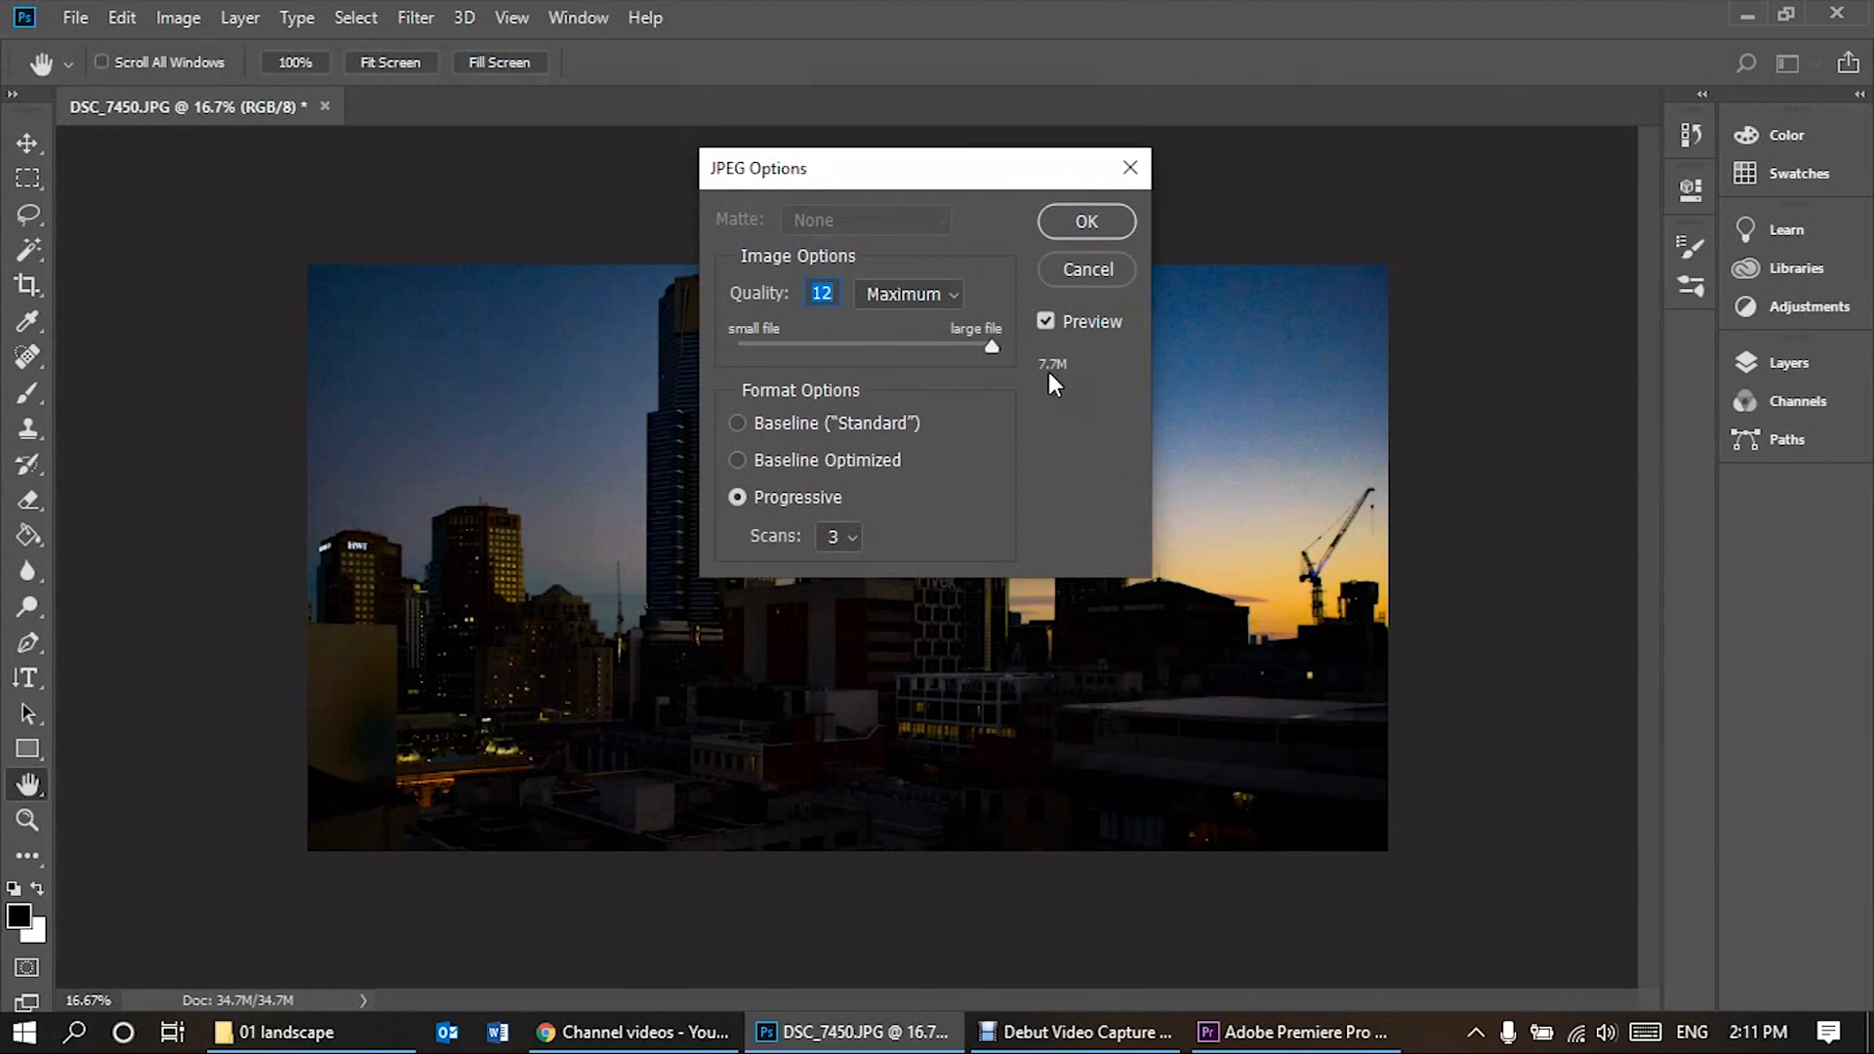
{"action": "left_click", "coordinate": [992, 343]}
{"action": "left_click", "coordinate": [1079, 222]}
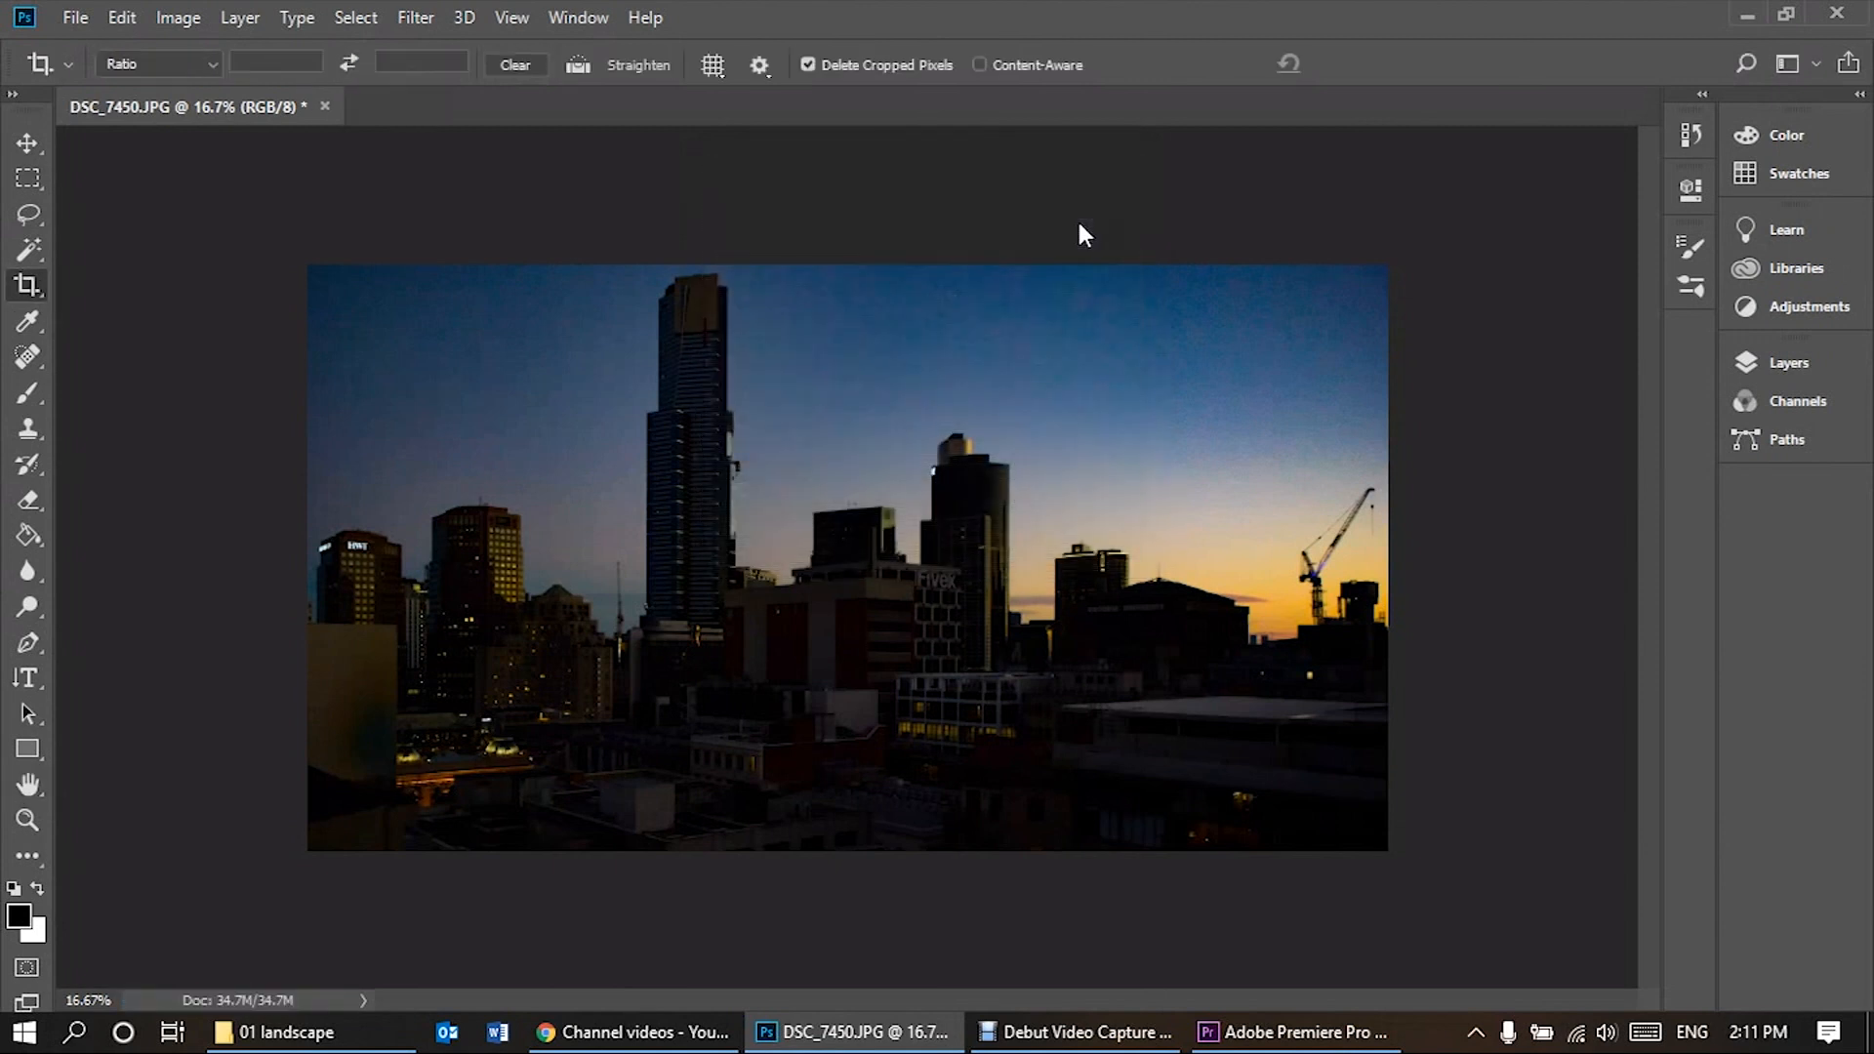
Close DSC_7450.JPG without saving the changes to the original
{"action": "left_click", "coordinate": [326, 107]}
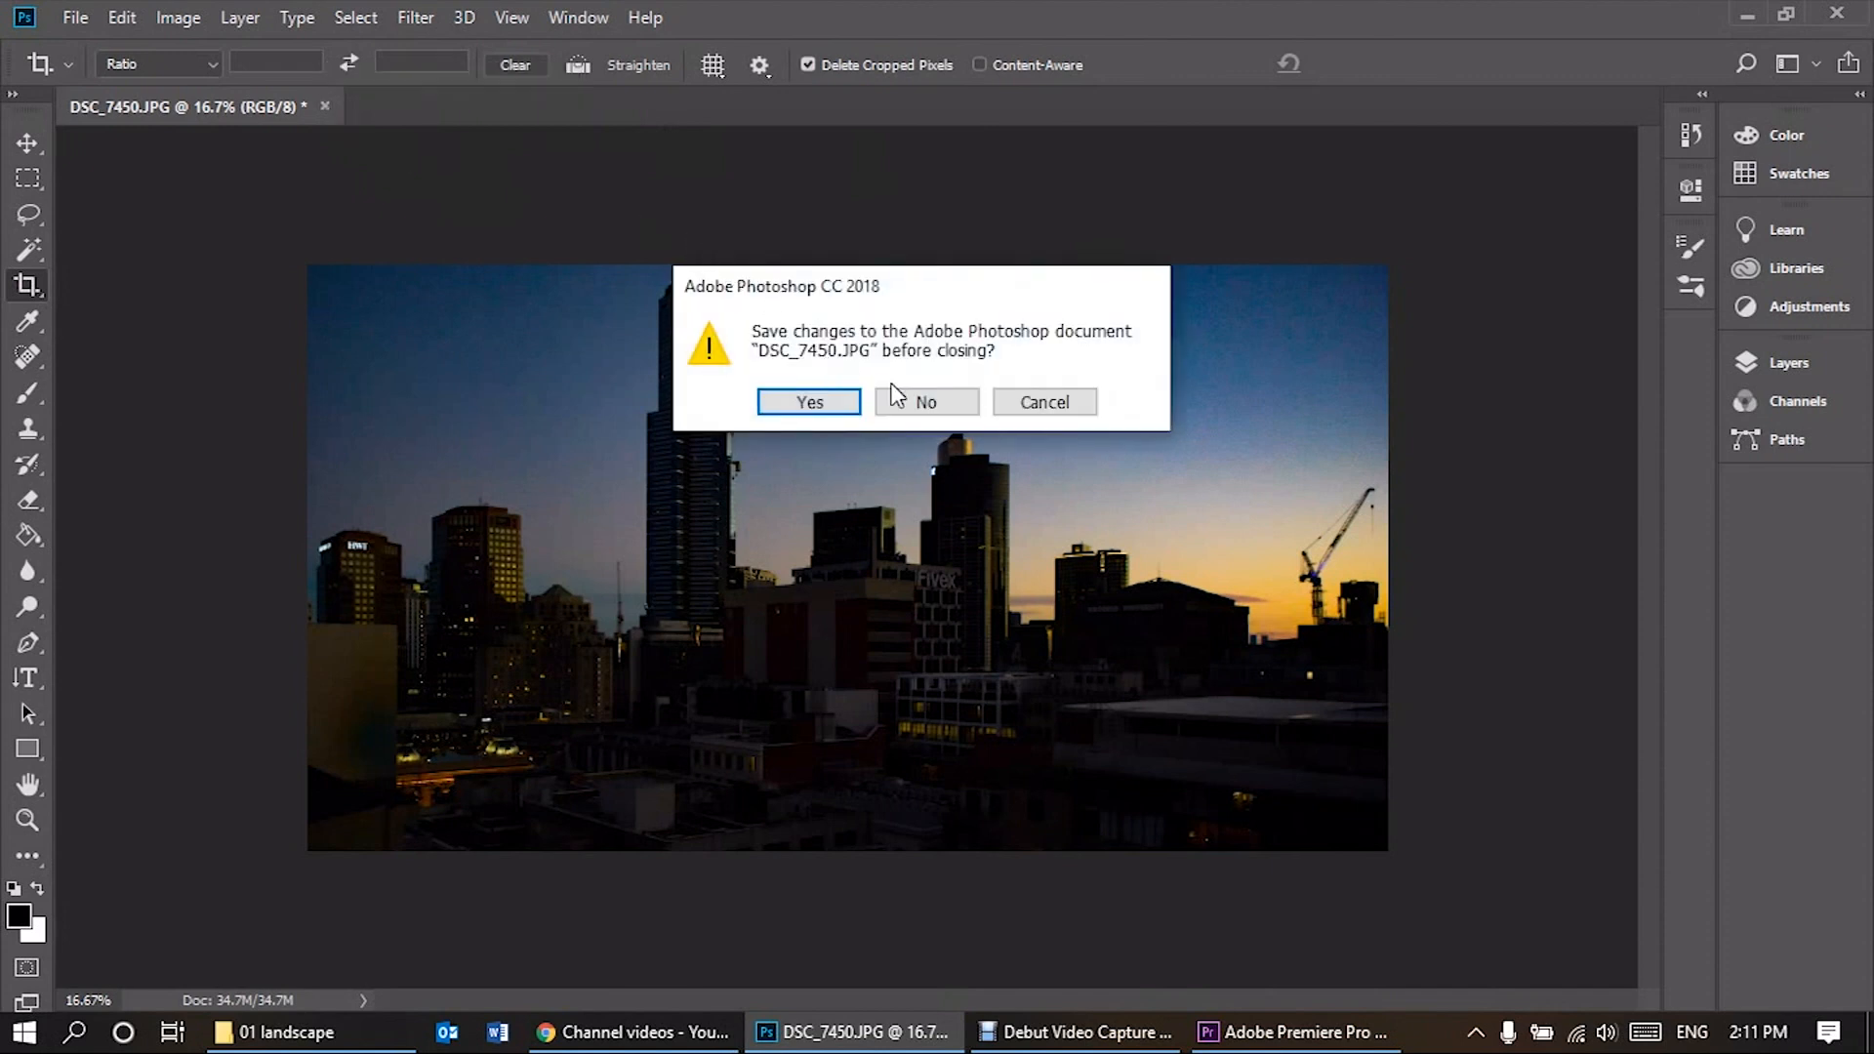
{"action": "left_click", "coordinate": [926, 402]}
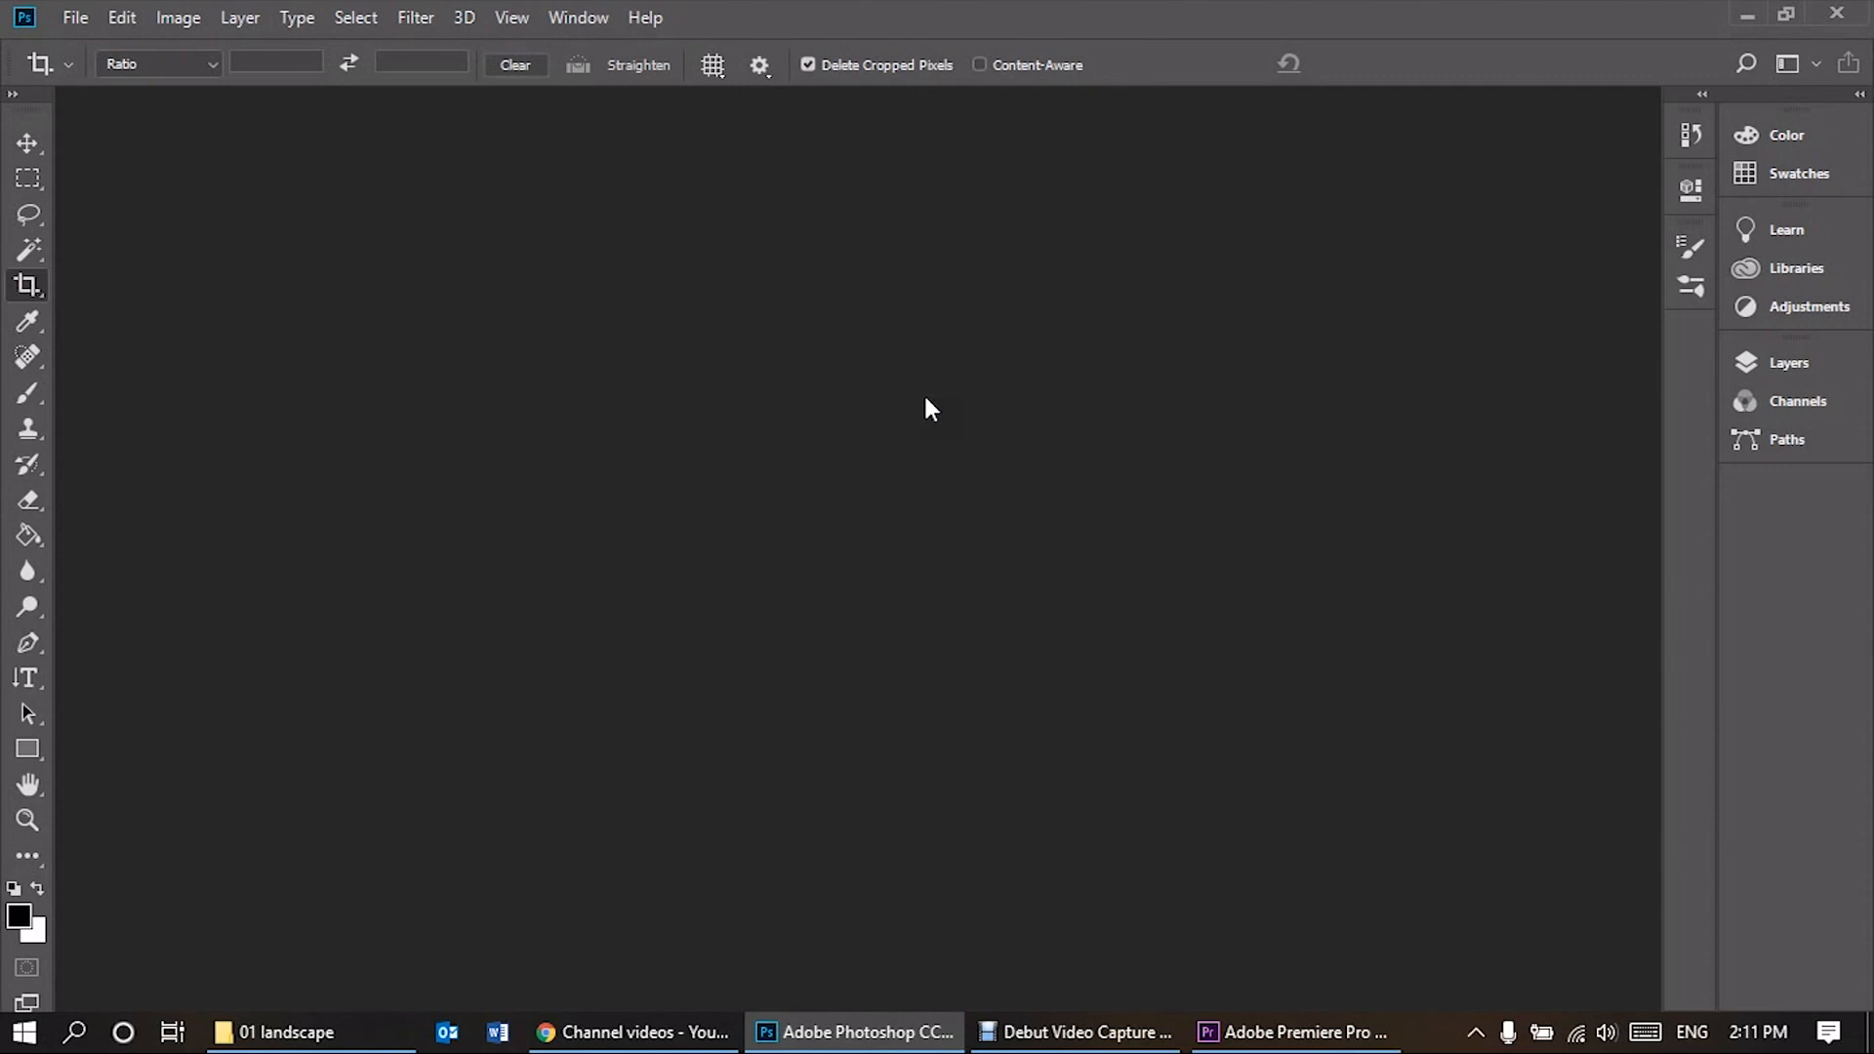
Bring up the file selection dialog for opening another photo
{"action": "left_click", "coordinate": [67, 22]}
{"action": "left_click", "coordinate": [131, 78]}
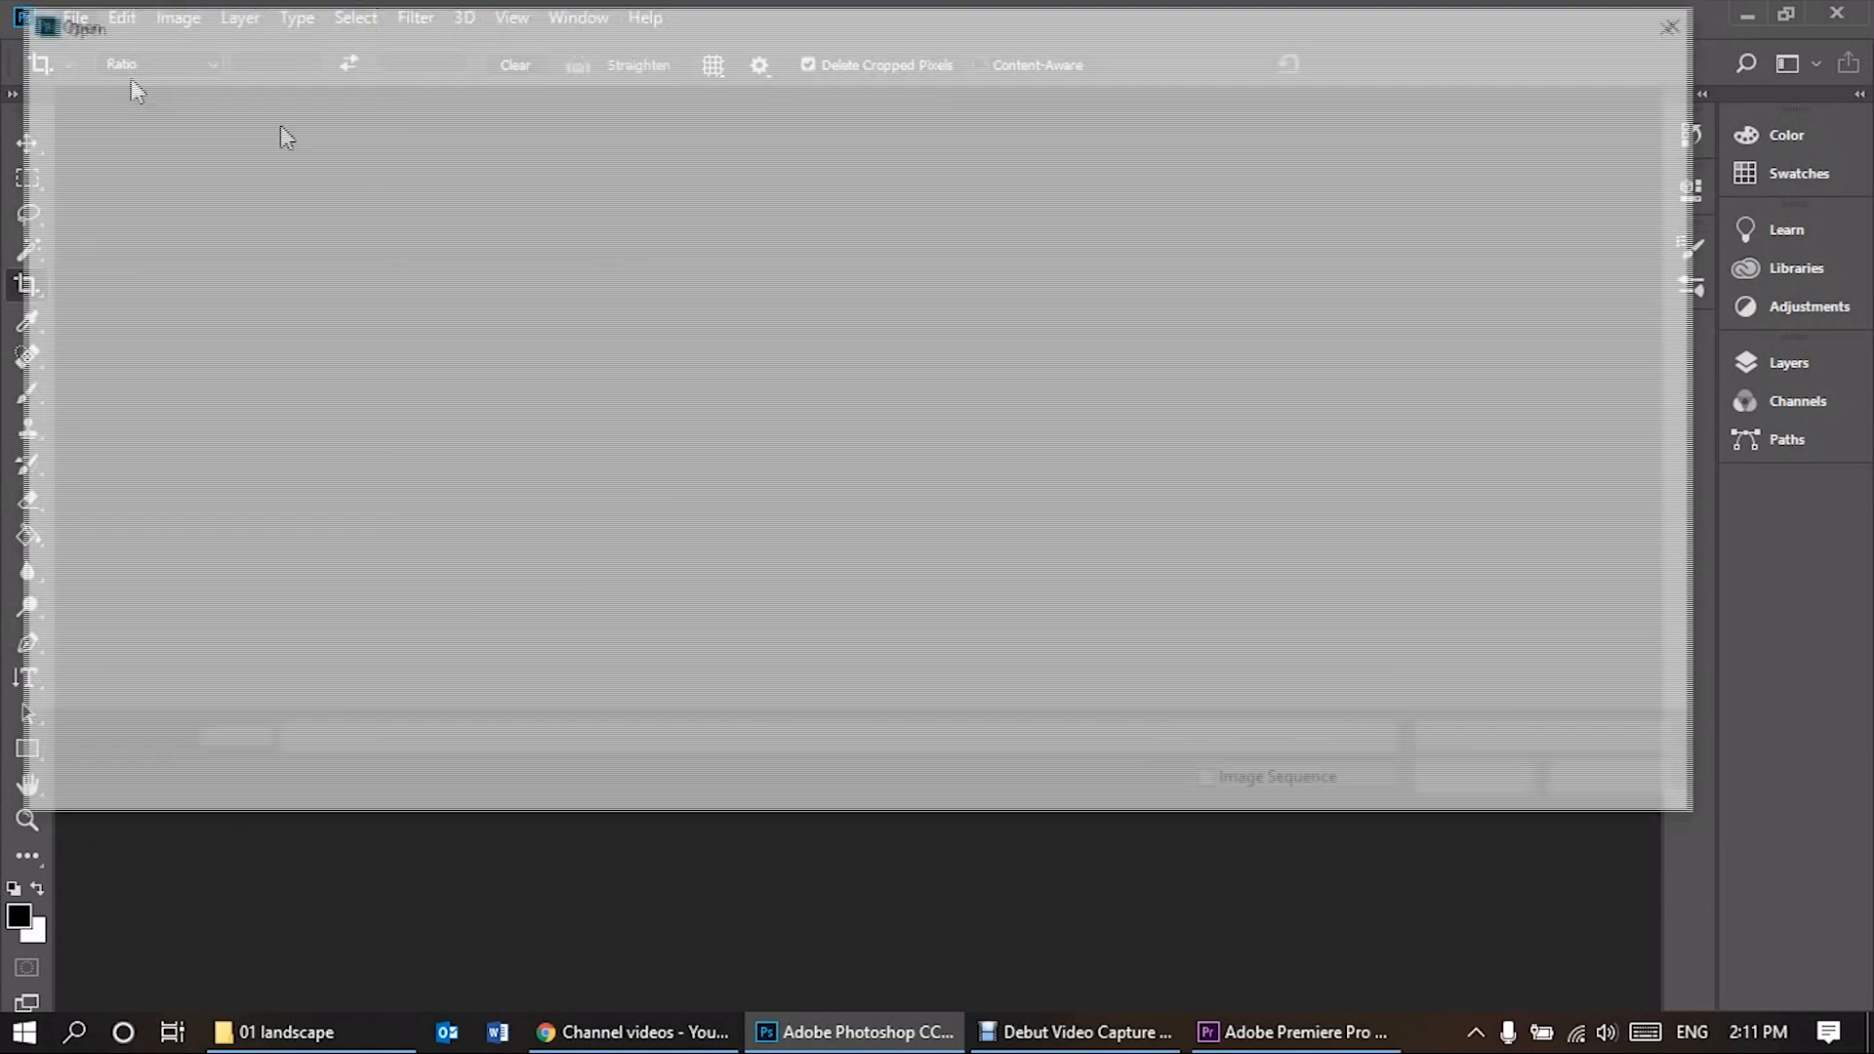